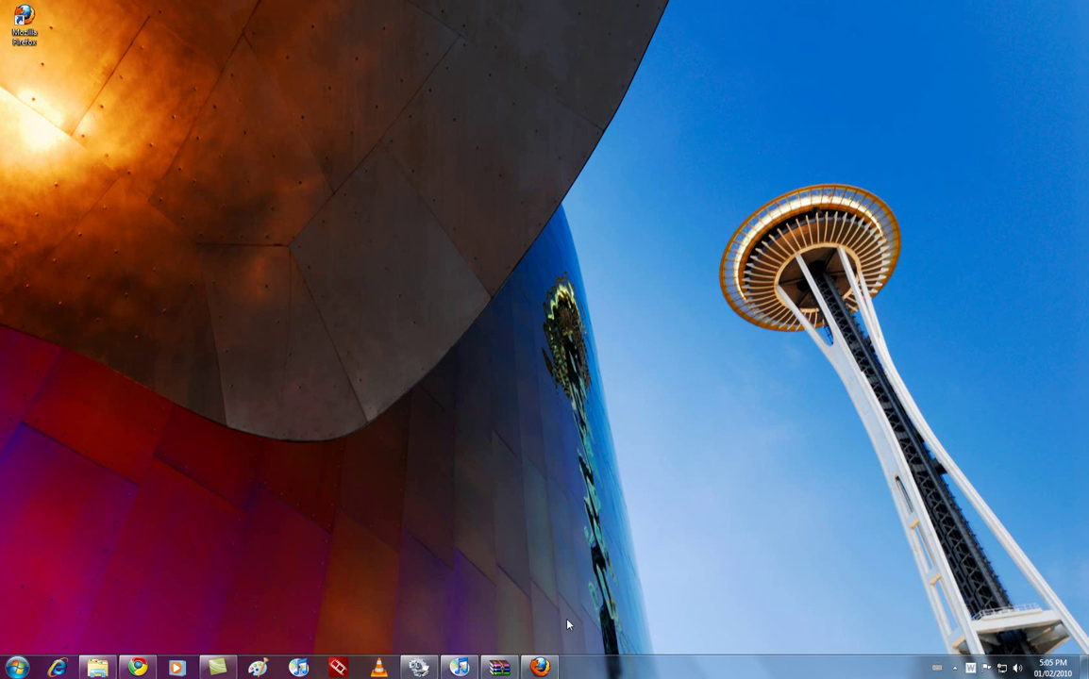
left_click(540, 667)
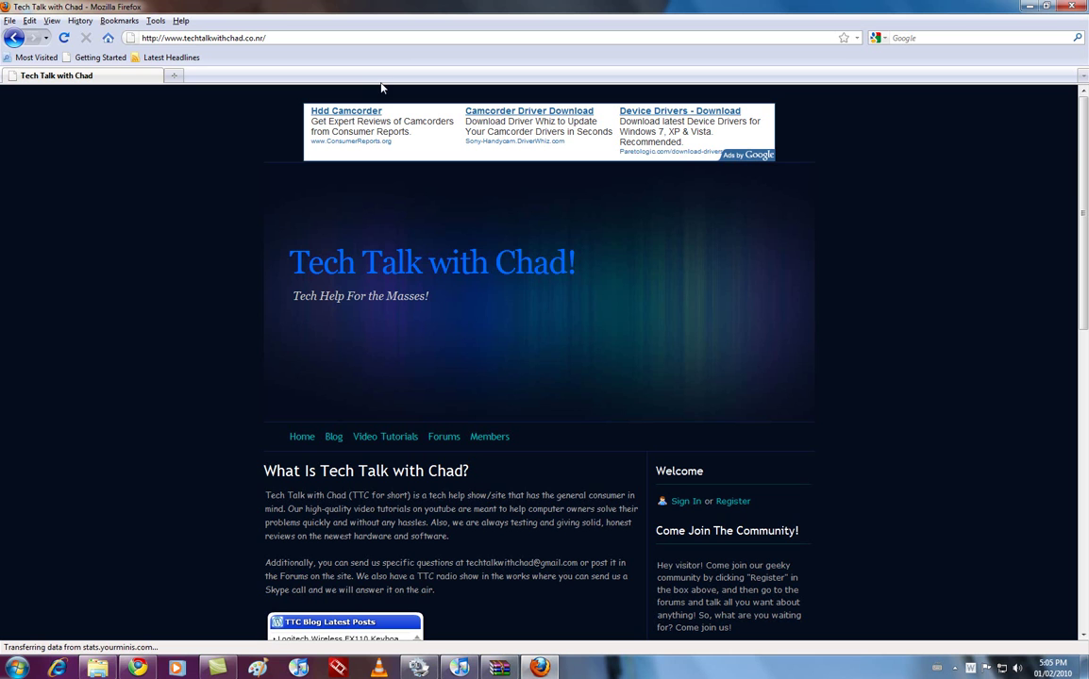
left_click(229, 38)
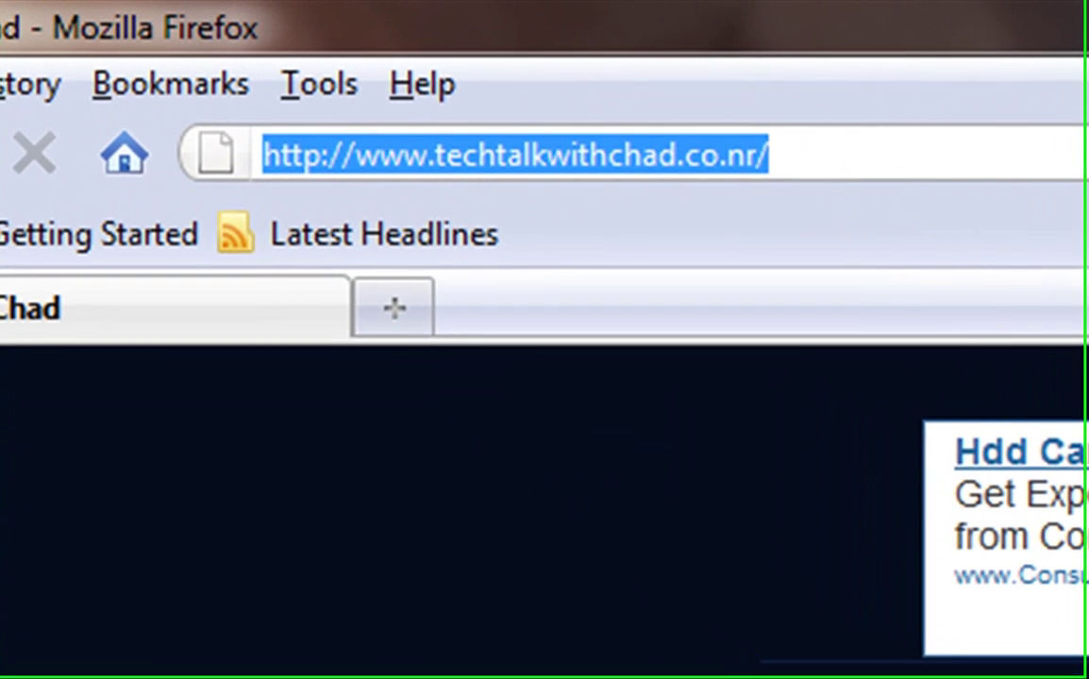
type("www.em")
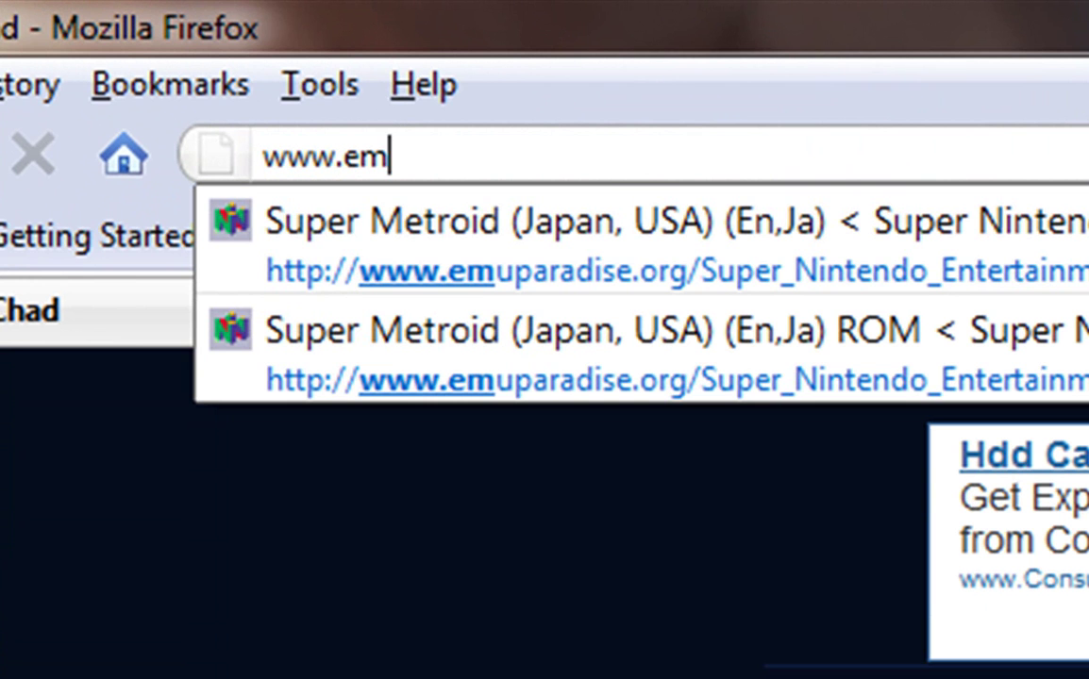
type("uparadise")
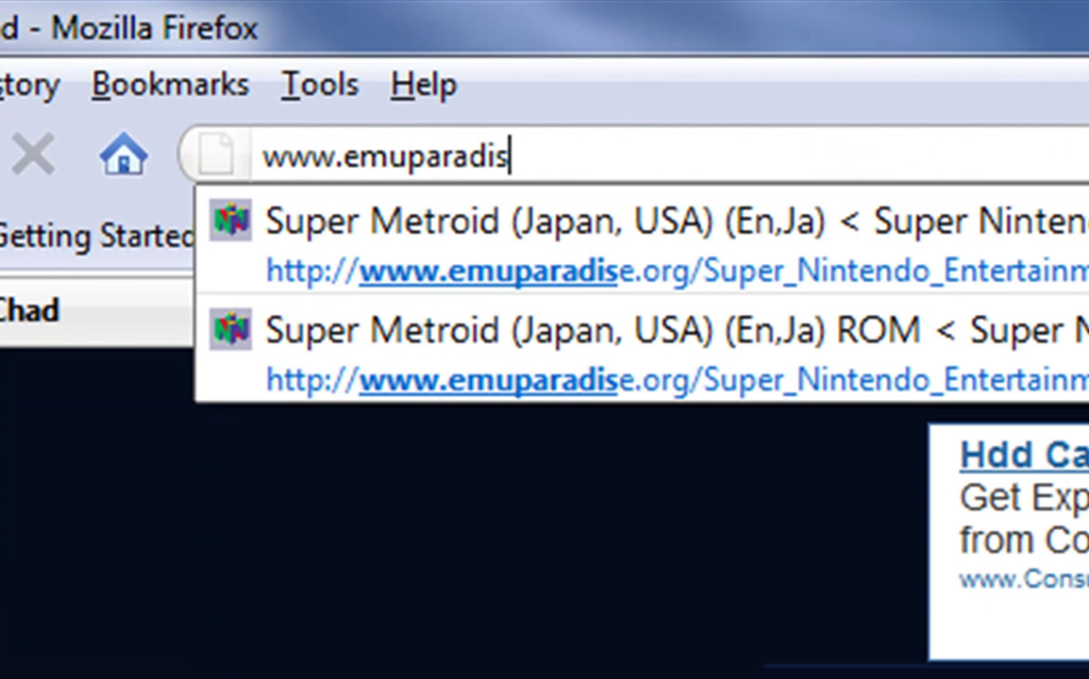
type(".org")
key("Return")
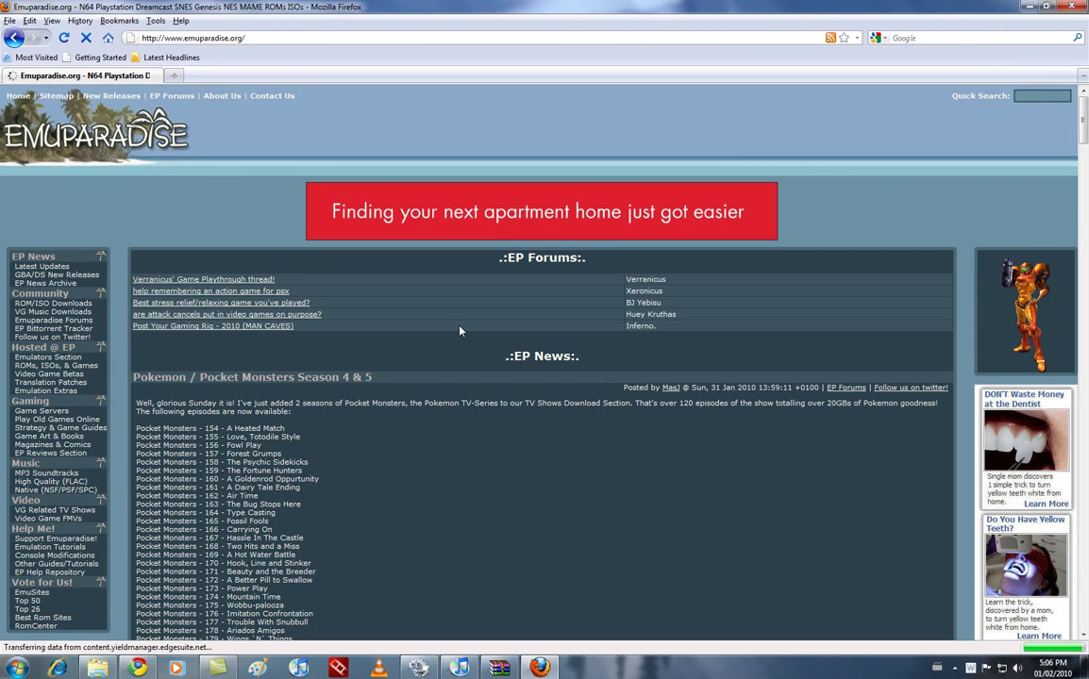
- Open the Super Nintendo emulators page from the site's Emulators Section and point out the ZSNES entry
scroll(414, 292, "down", 5)
scroll(223, 413, "up", 3)
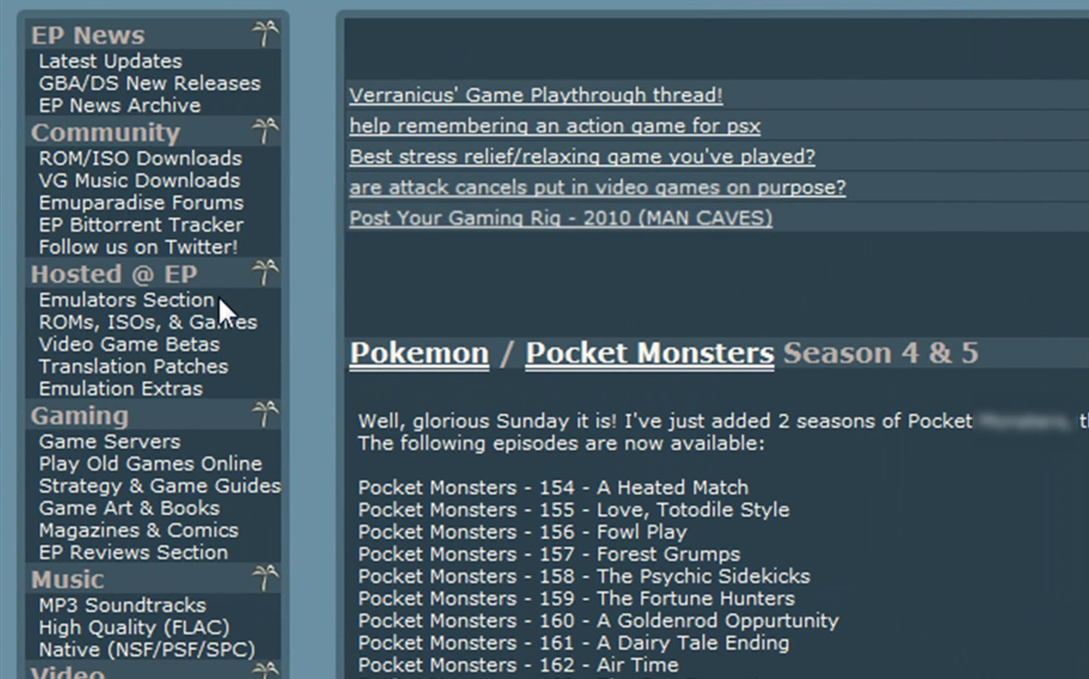
left_click(194, 312)
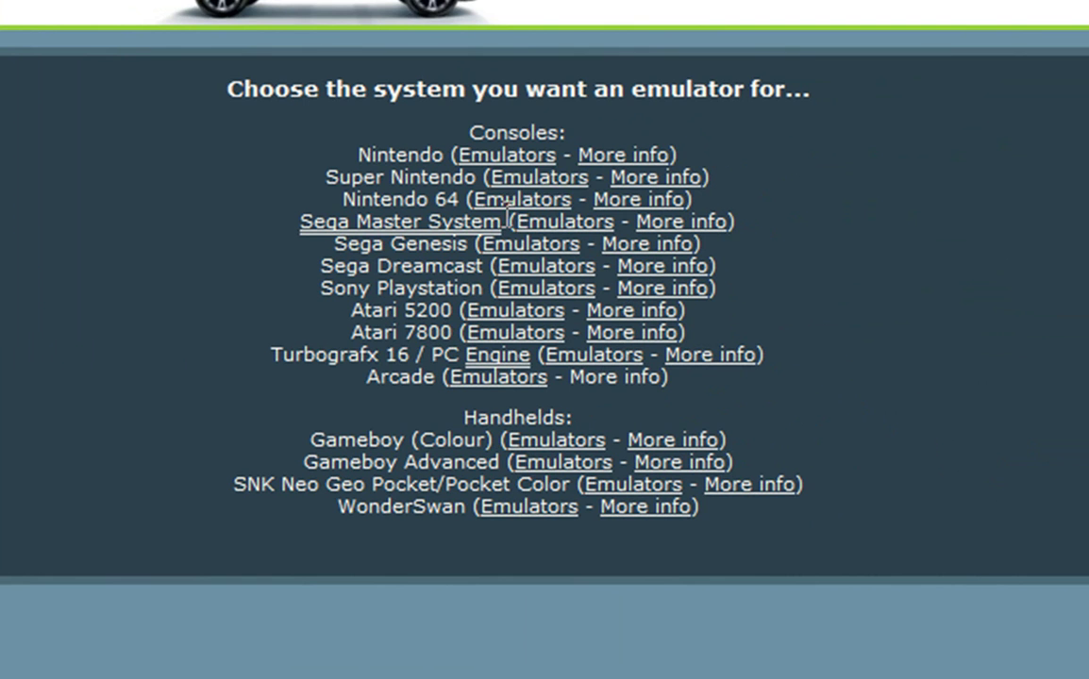
left_click(519, 180)
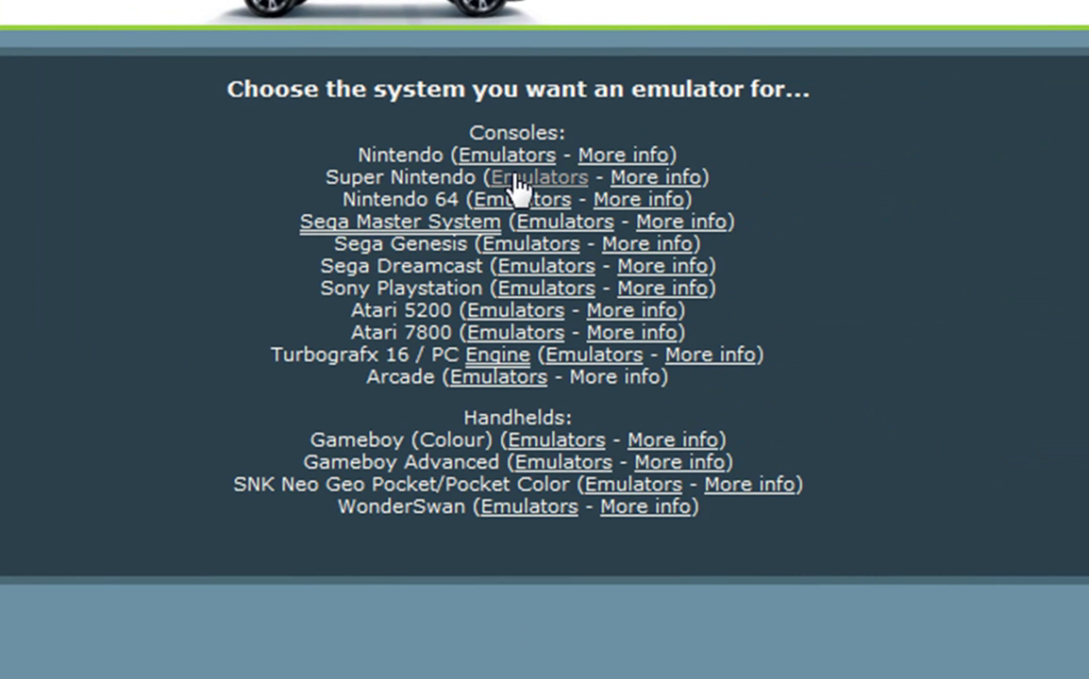
left_click(521, 180)
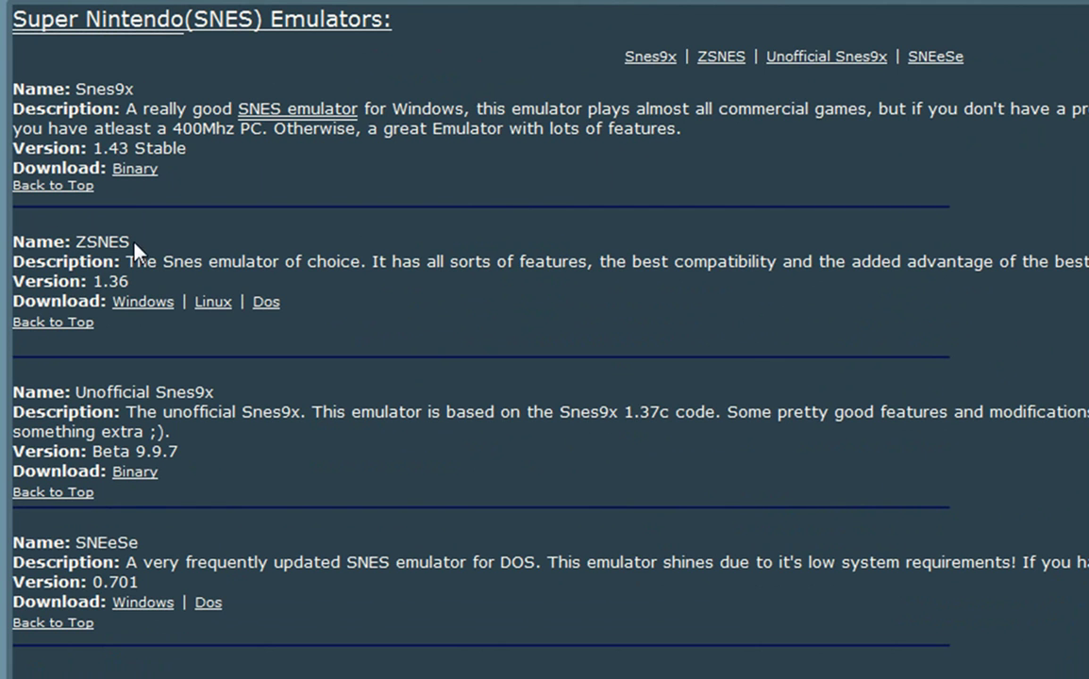
double_click(102, 242)
left_click(111, 248)
- Switch to File Explorer, launch the ZSNESW application from the zsneswv1.36 folder in Documents to check it, and quit the emulator
left_click(720, 673)
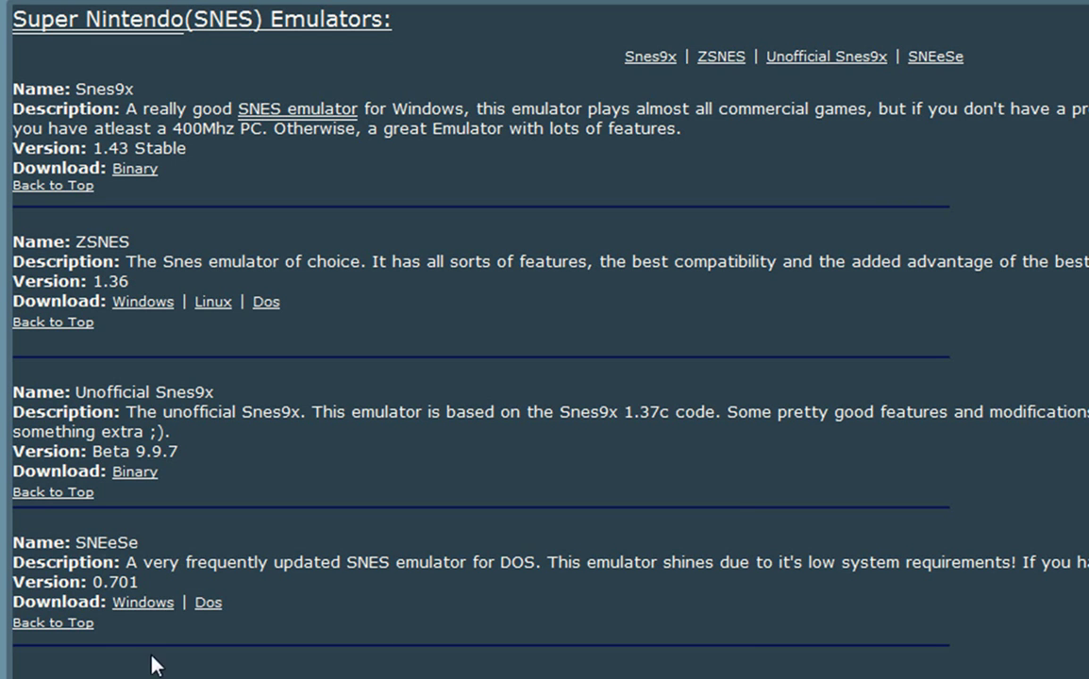
left_click(155, 665)
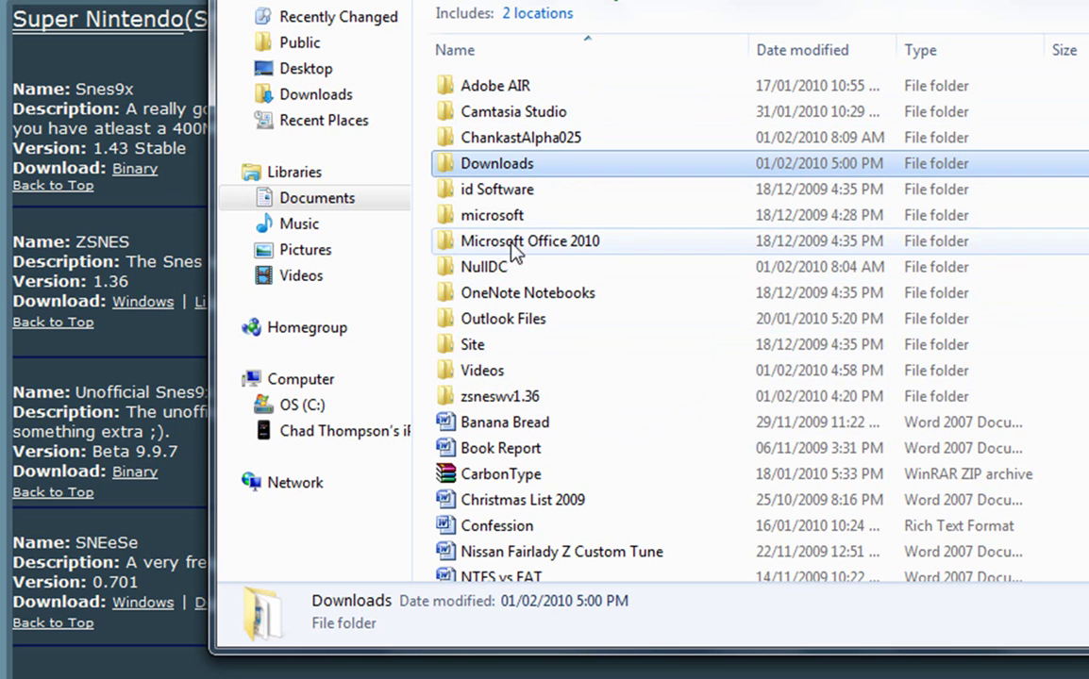
double_click(546, 397)
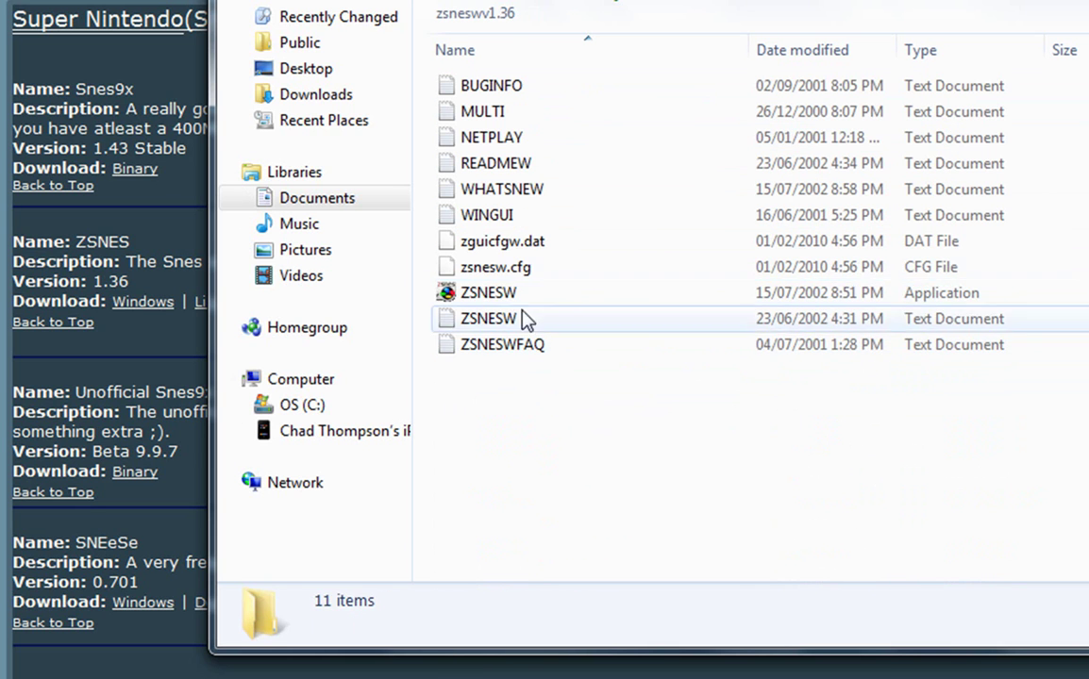
double_click(477, 290)
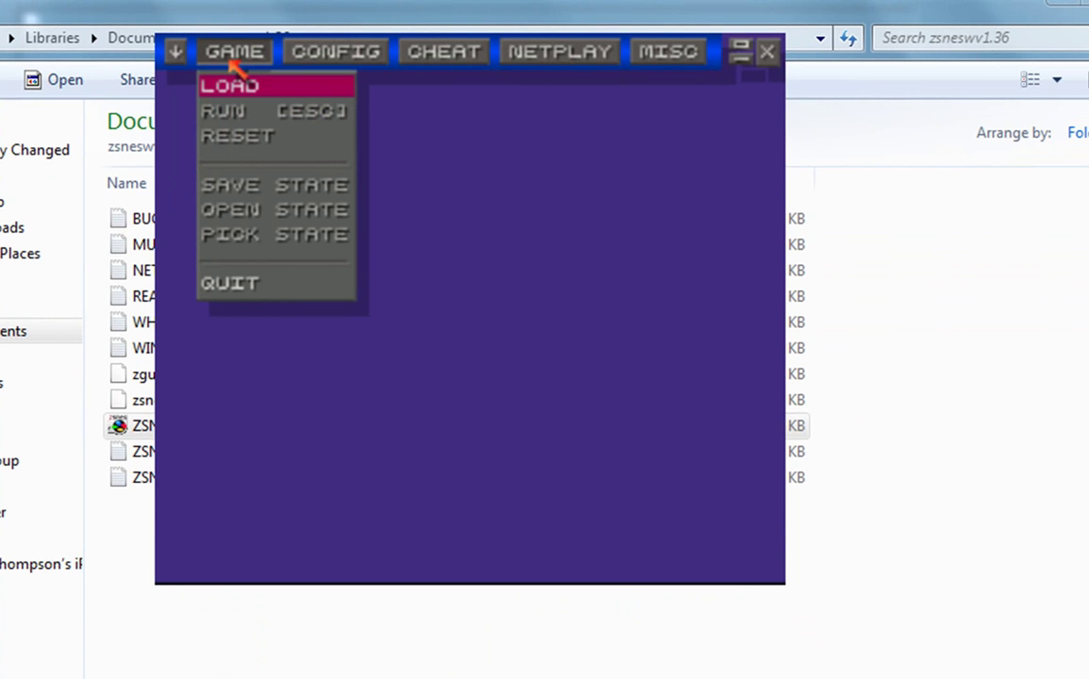
left_click(255, 286)
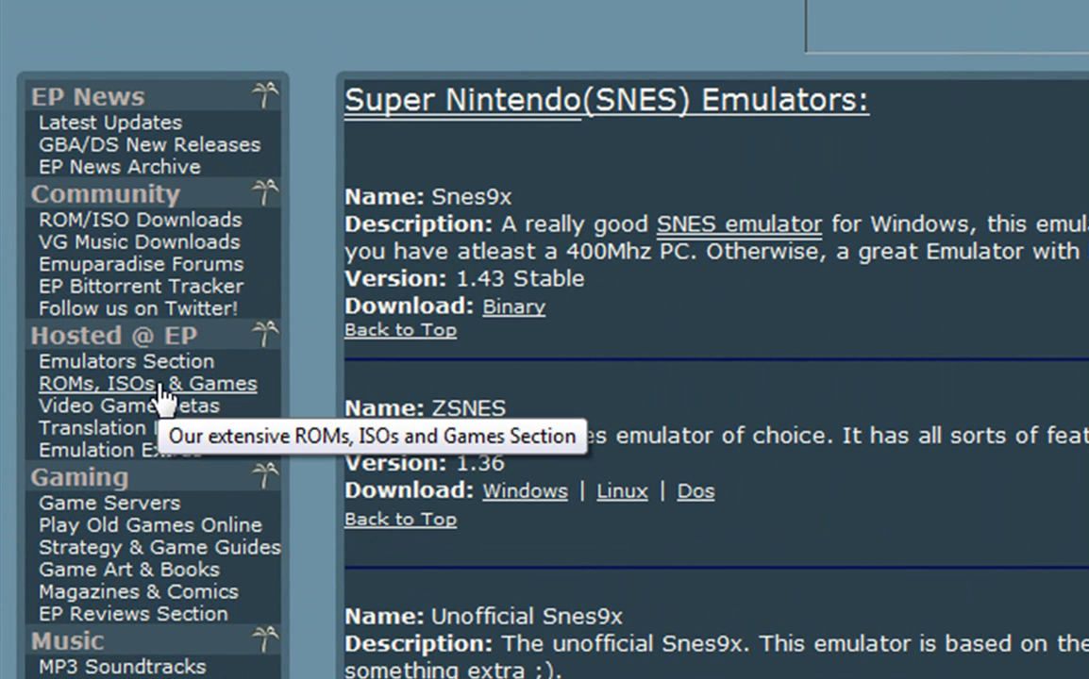
- Open the site's ROMs, ISOs, & Games listing and go through Super Nintendo Roms to the new SNES ROMs section
left_click(157, 385)
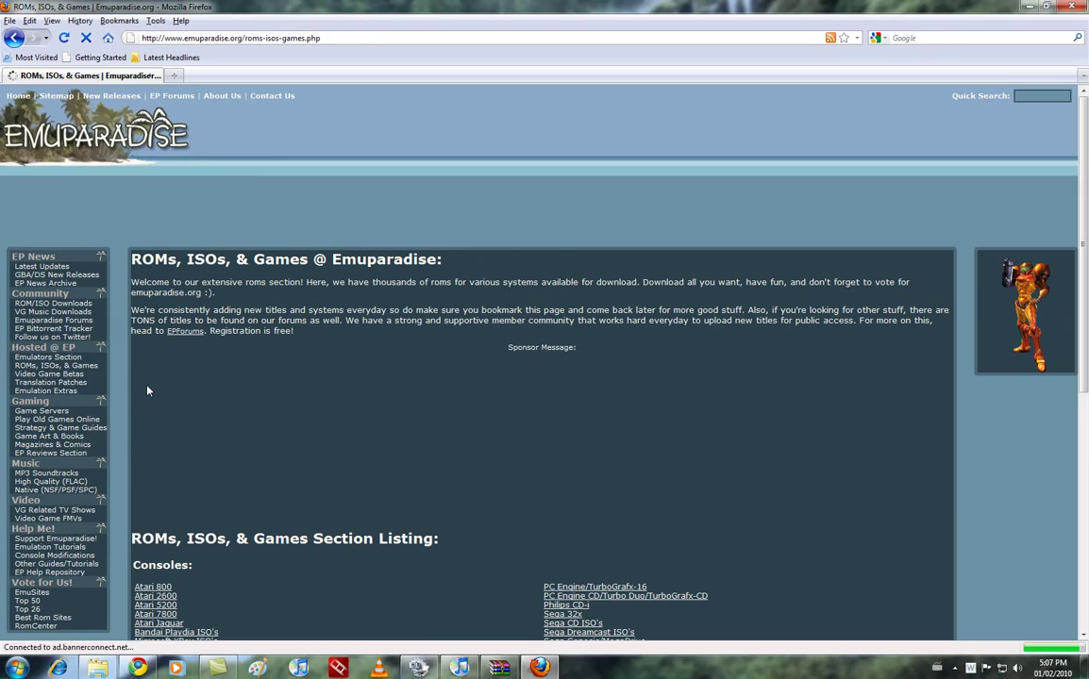
scroll(444, 485, "down", 3)
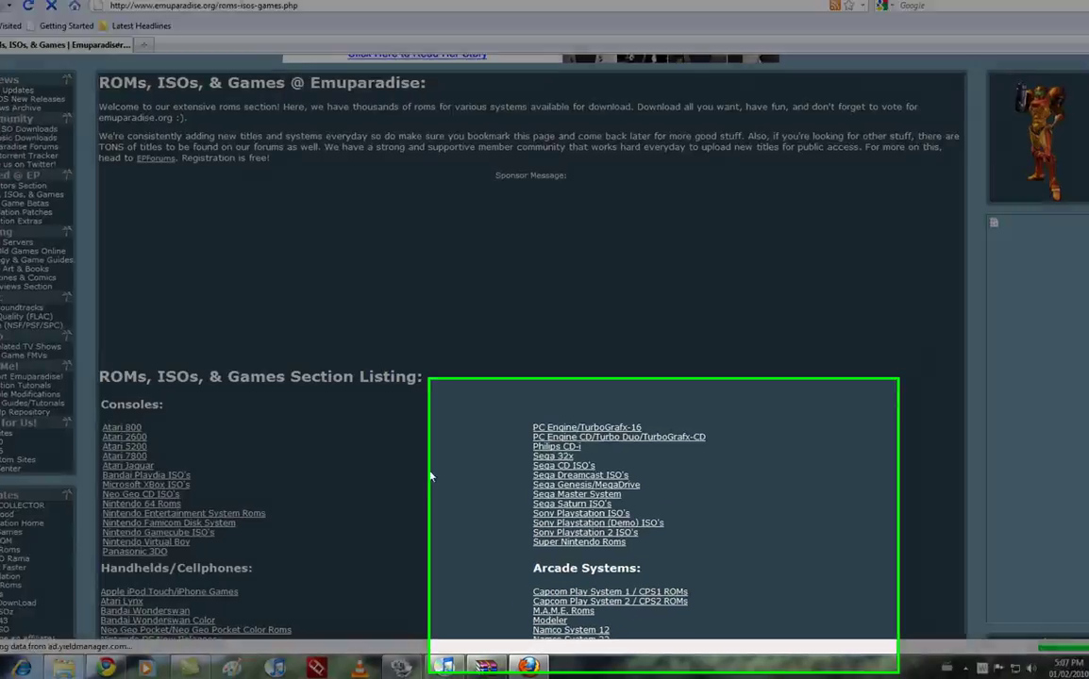
left_click(568, 543)
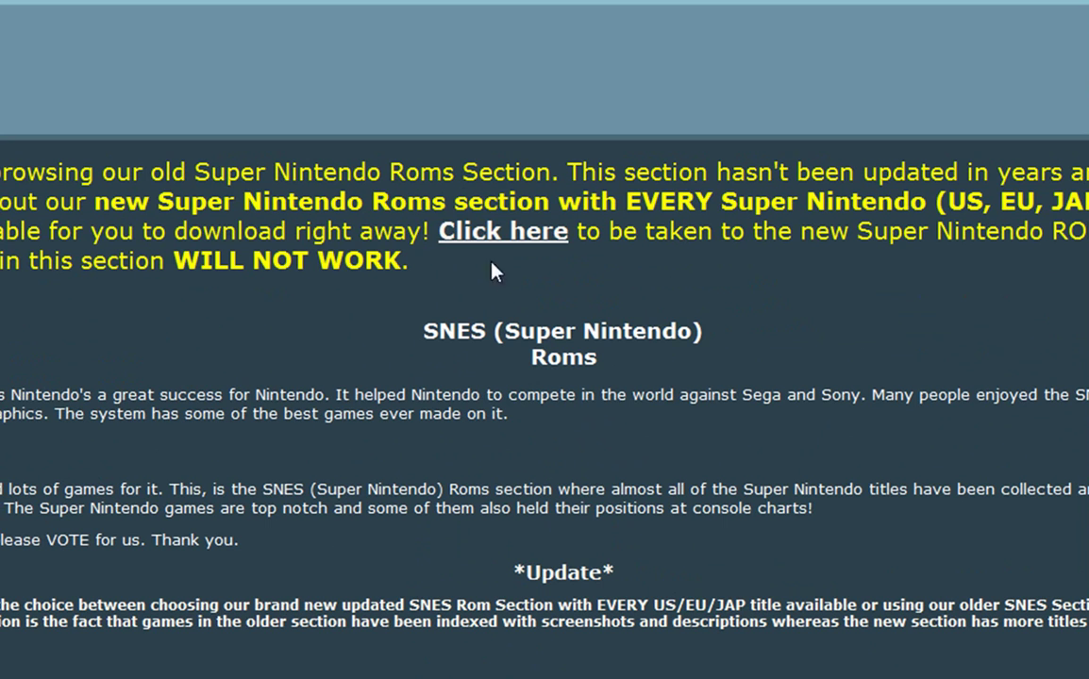
left_click(477, 234)
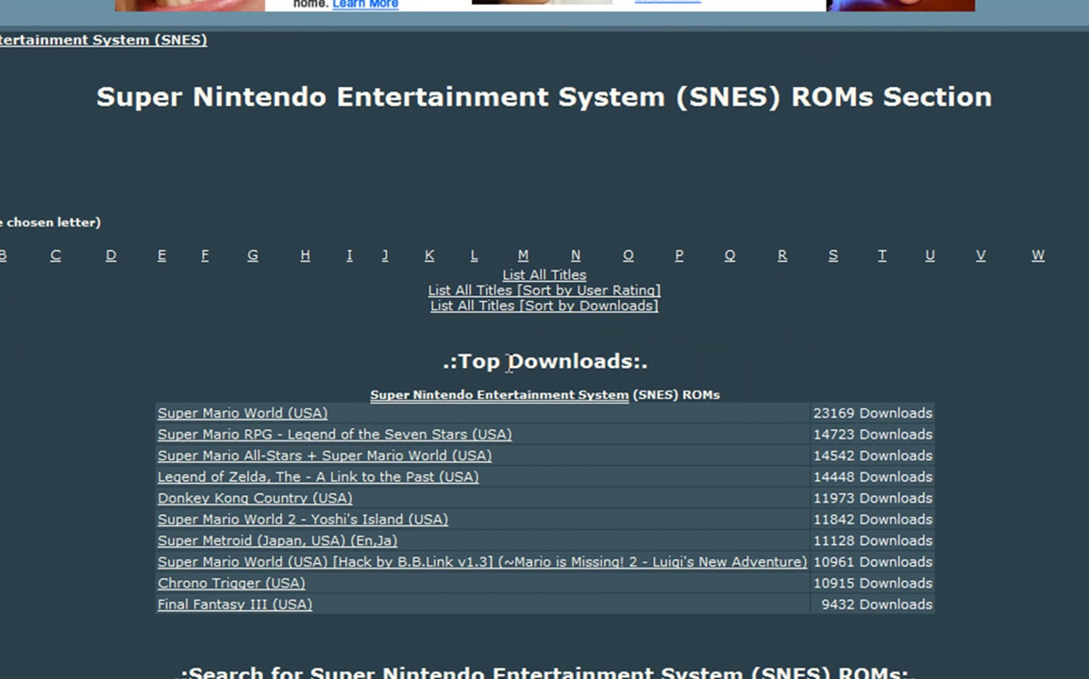
- Download Super Mario World (USA) from the top downloads via the primary server and save the zip file
left_click(227, 415)
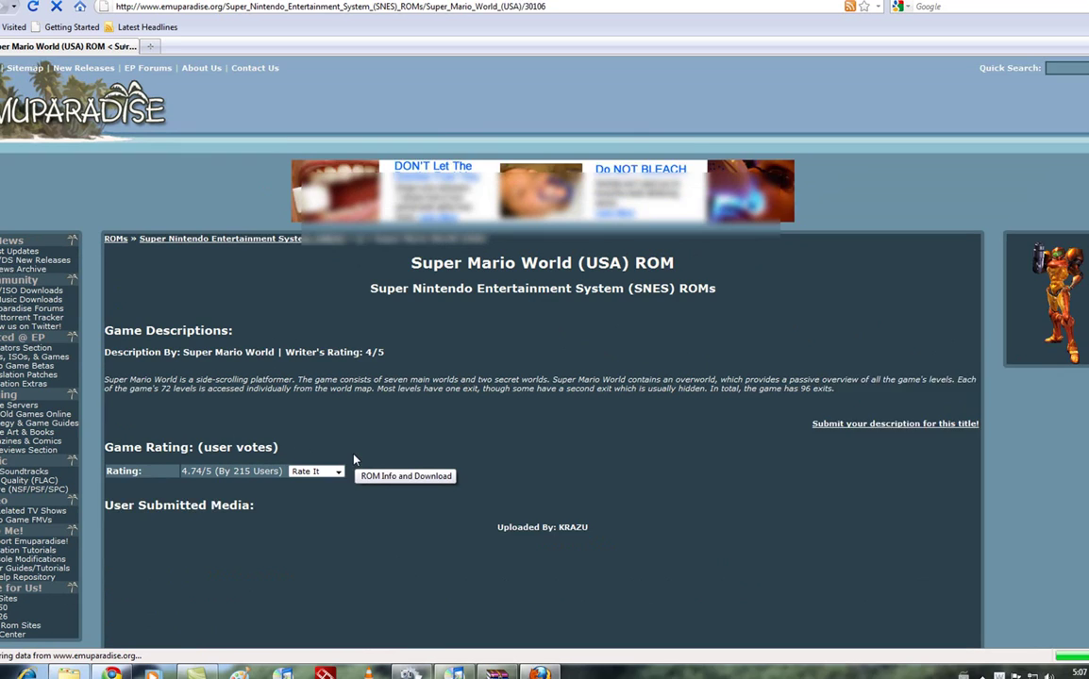
scroll(361, 459, "down", 4)
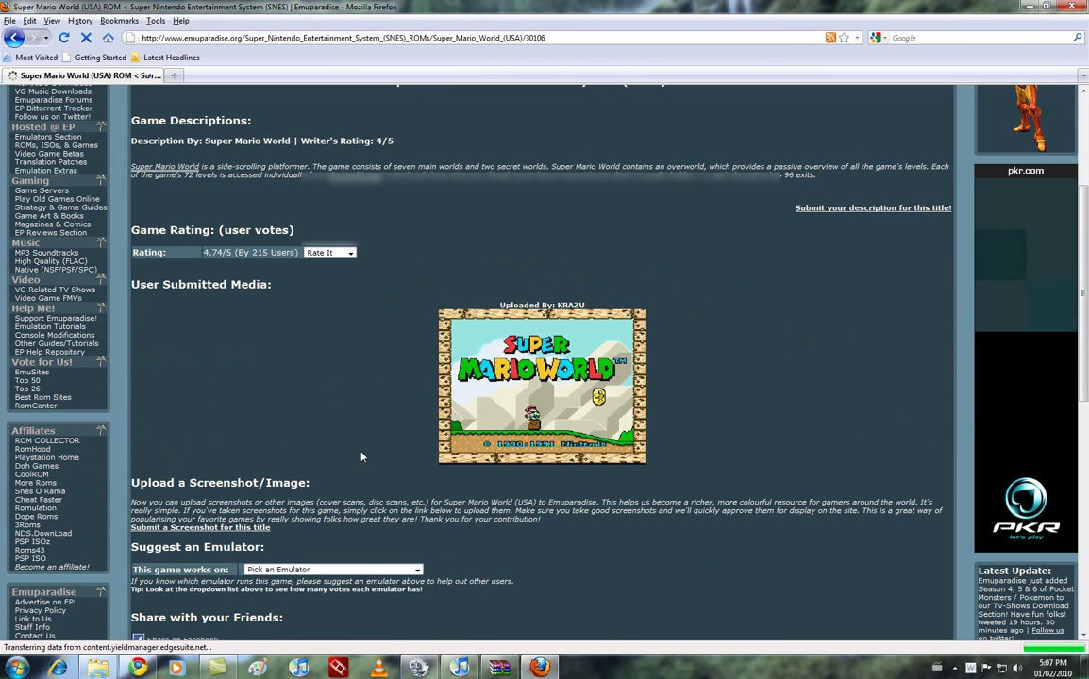
scroll(361, 457, "down", 6)
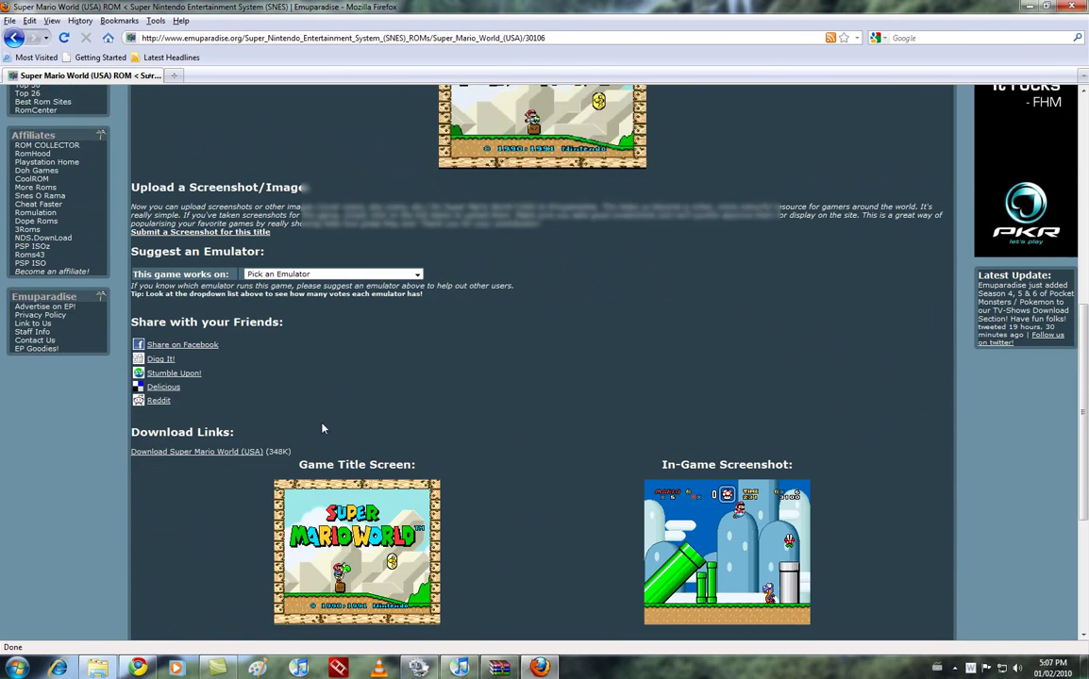
left_click(215, 378)
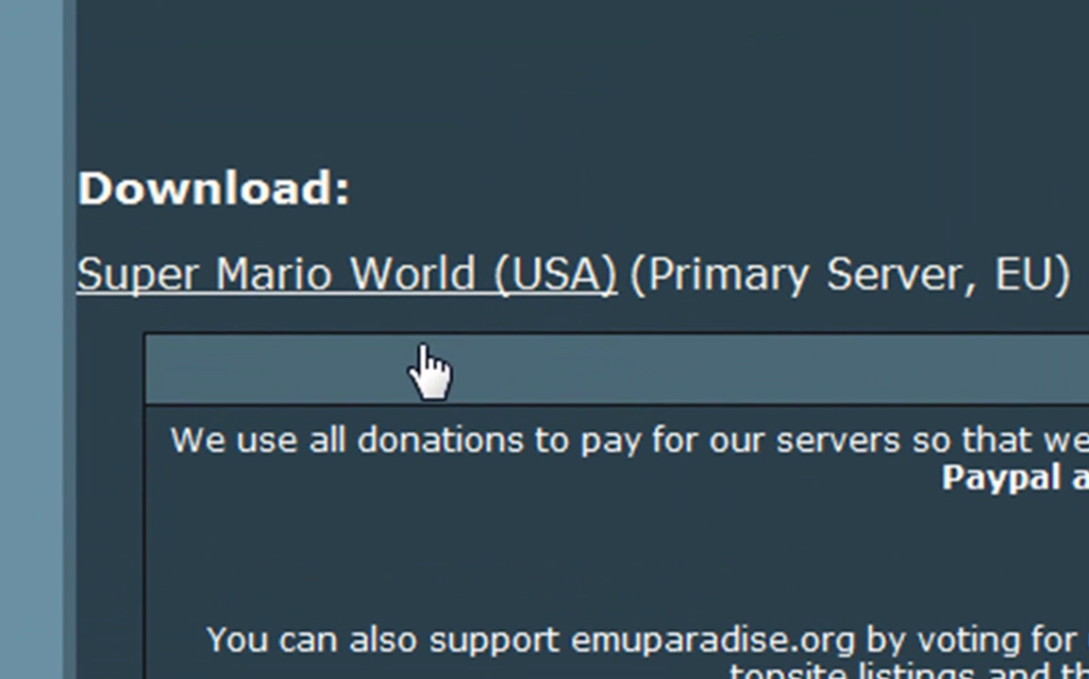
left_click(351, 283)
left_click(354, 283)
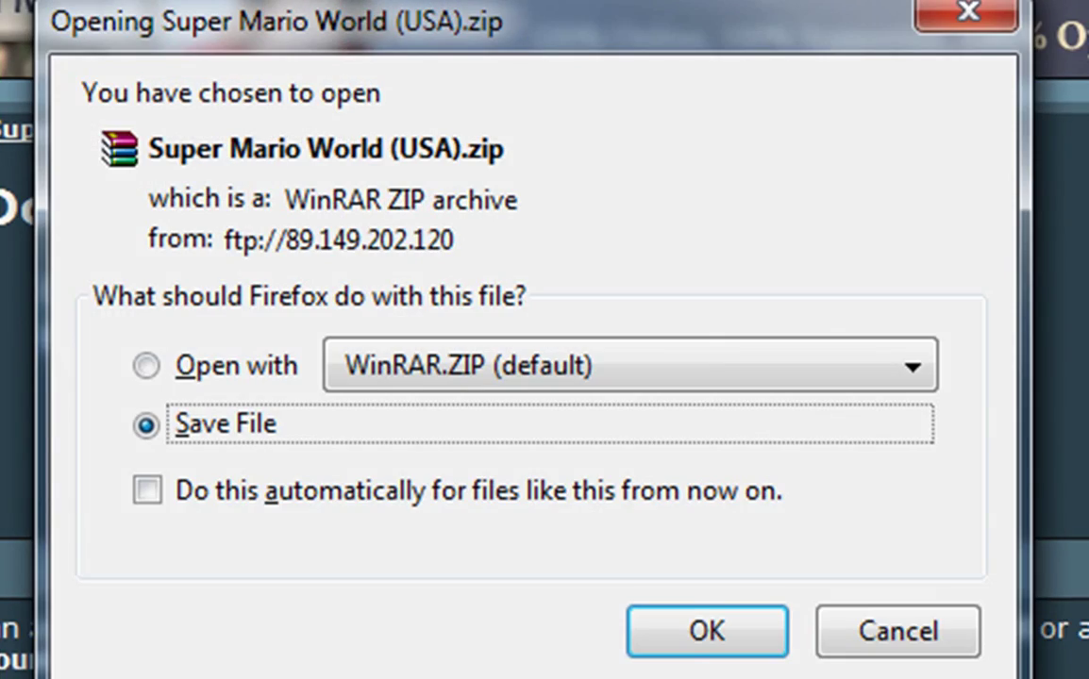
left_click(692, 637)
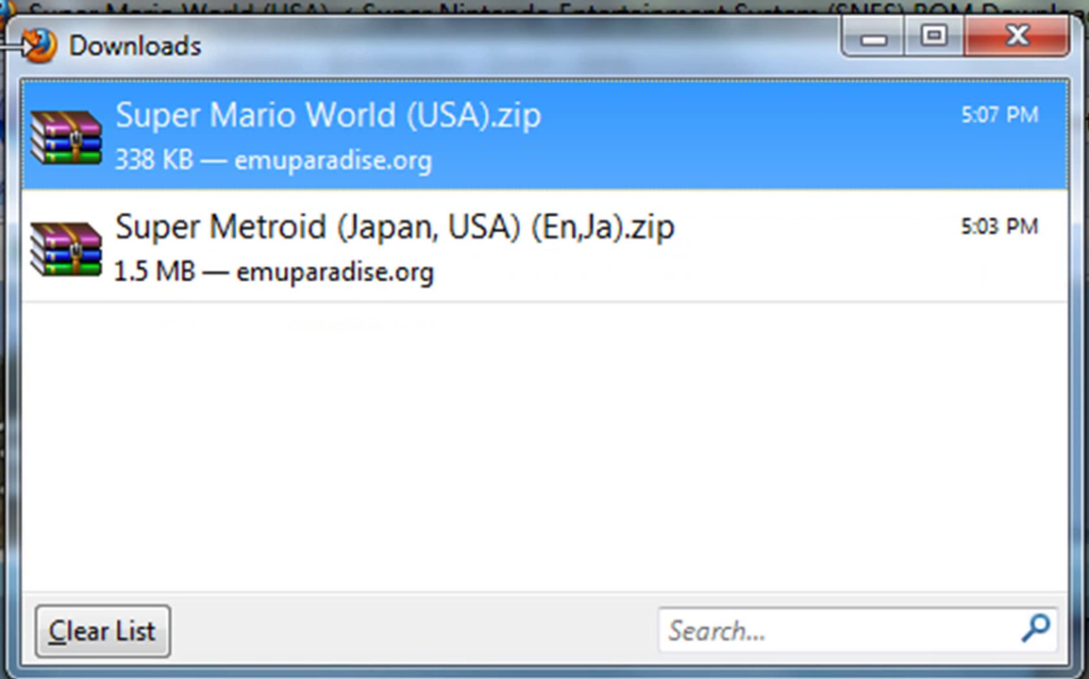
- Open the downloaded Super Mario World (USA).zip in WinRAR and extract it to the user's Documents folder
double_click(565, 163)
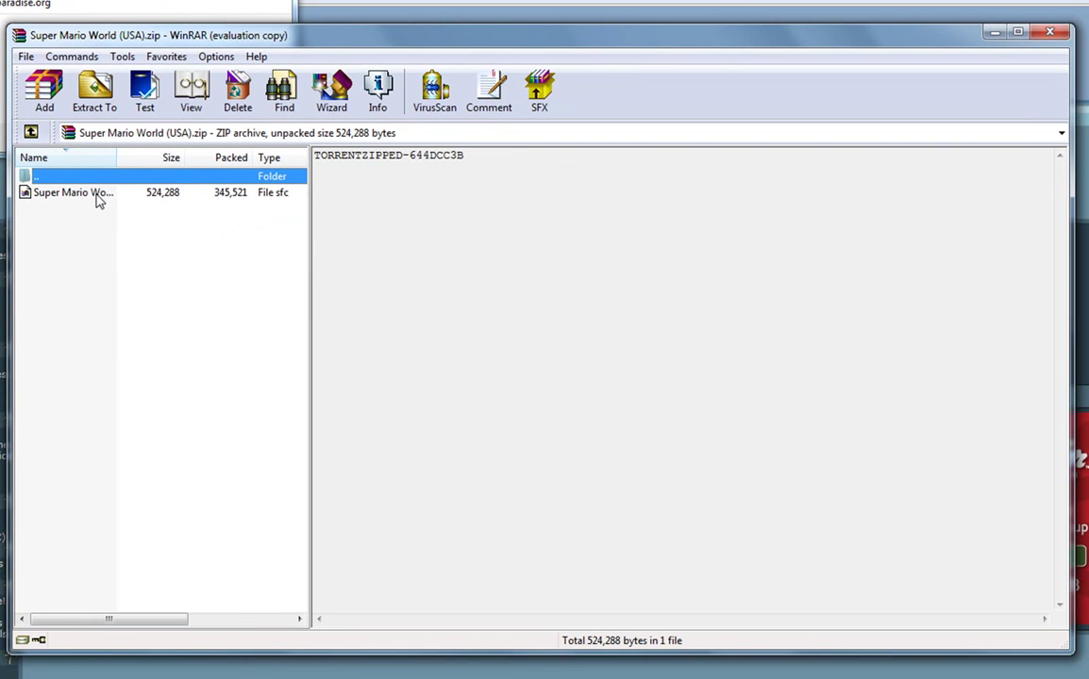
left_click(666, 273)
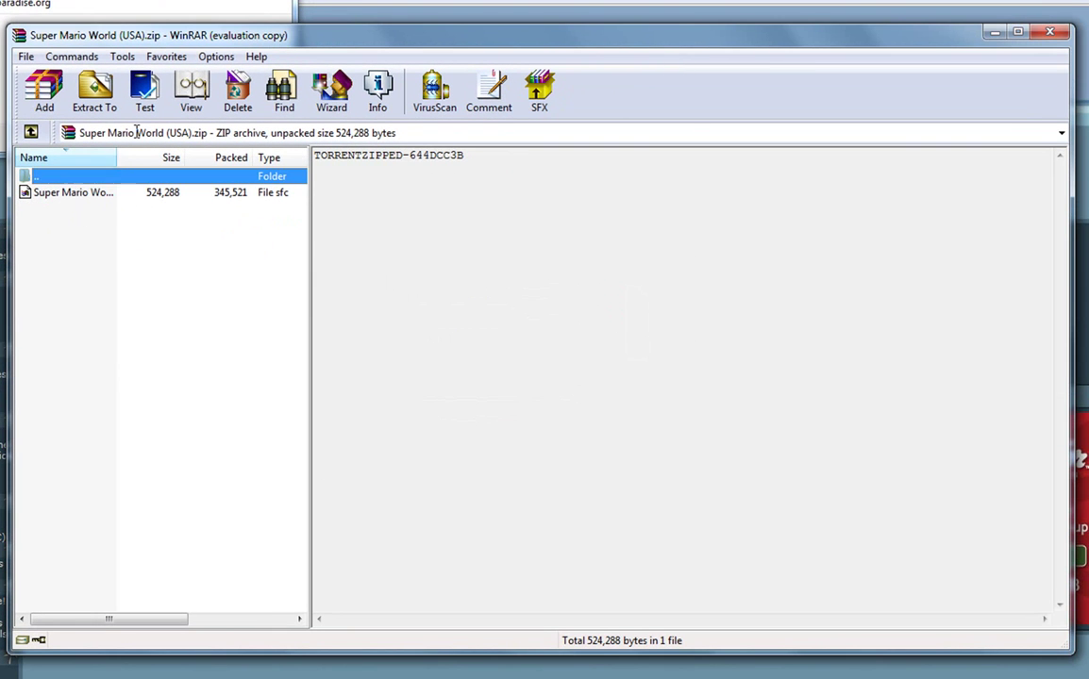
left_click(95, 89)
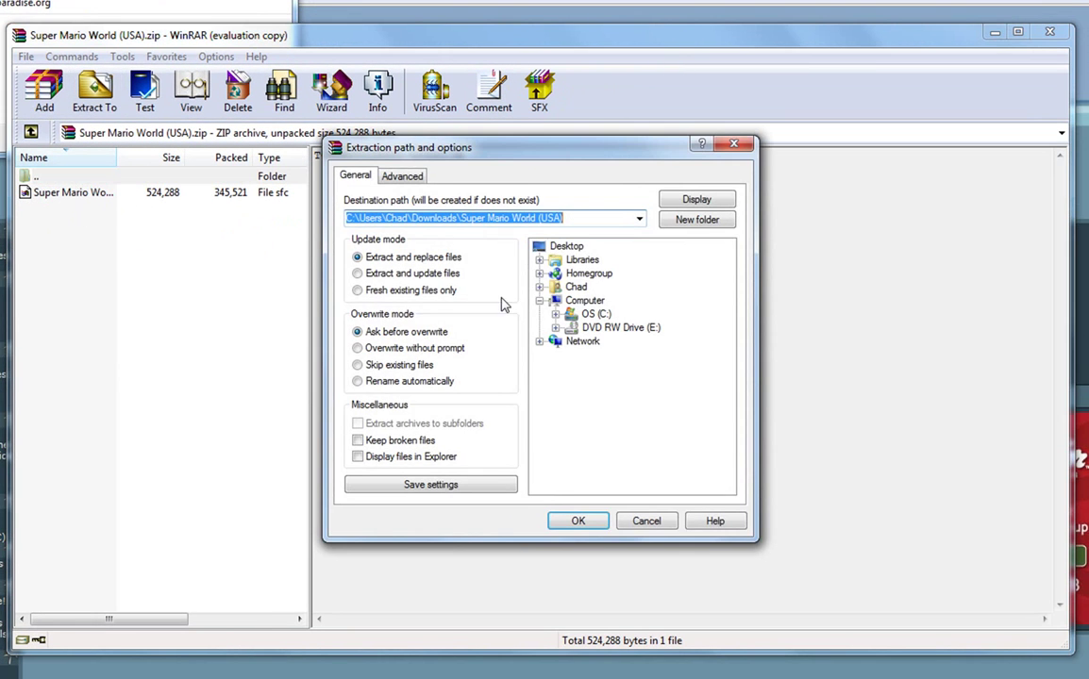
left_click(458, 218)
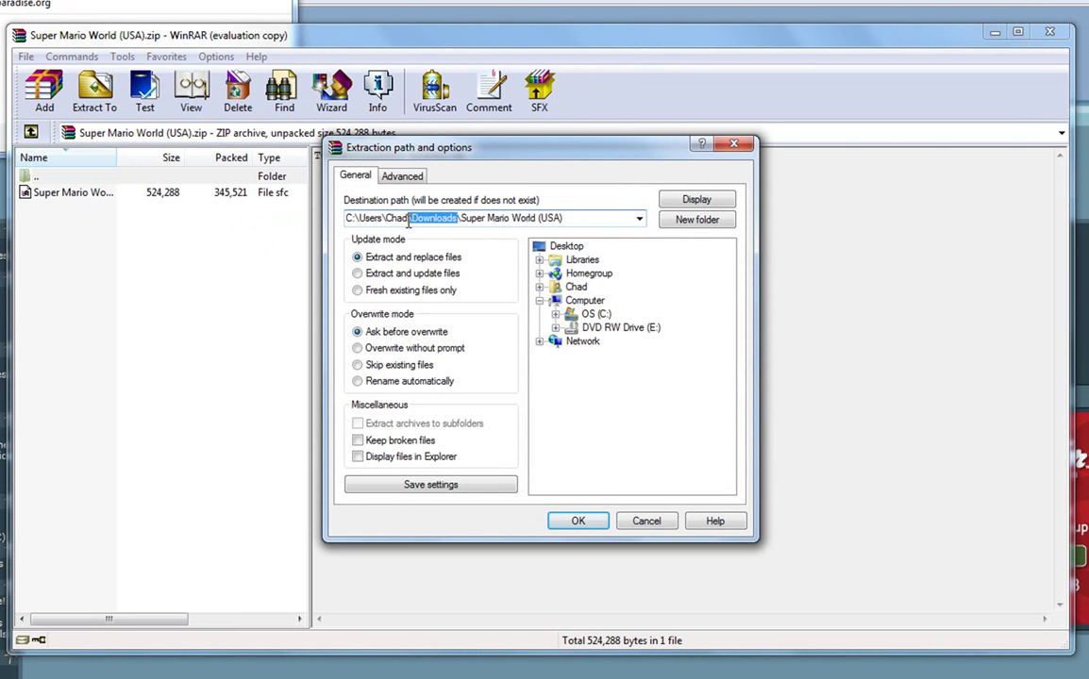
left_click_drag(564, 218, 409, 213)
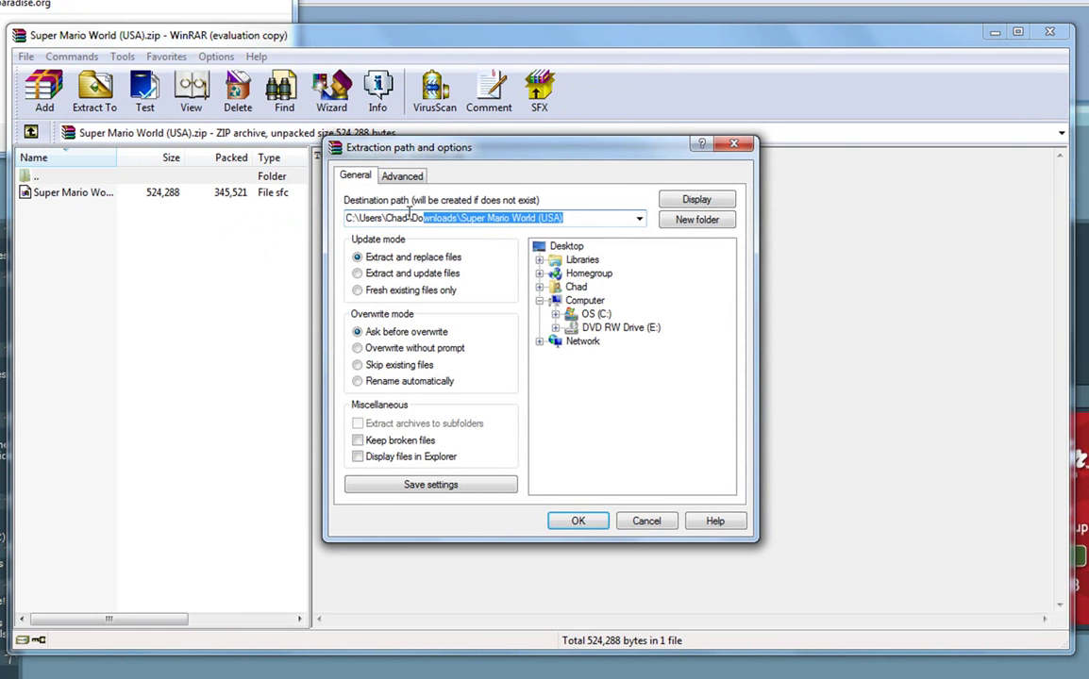
key("BackSpace")
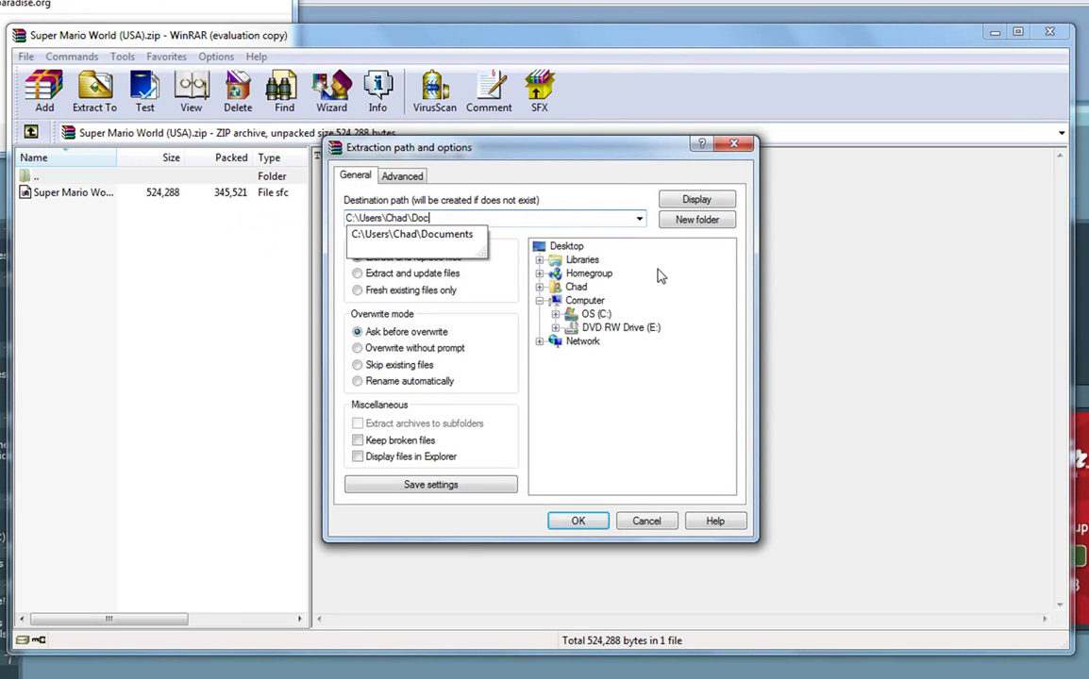
key("Down")
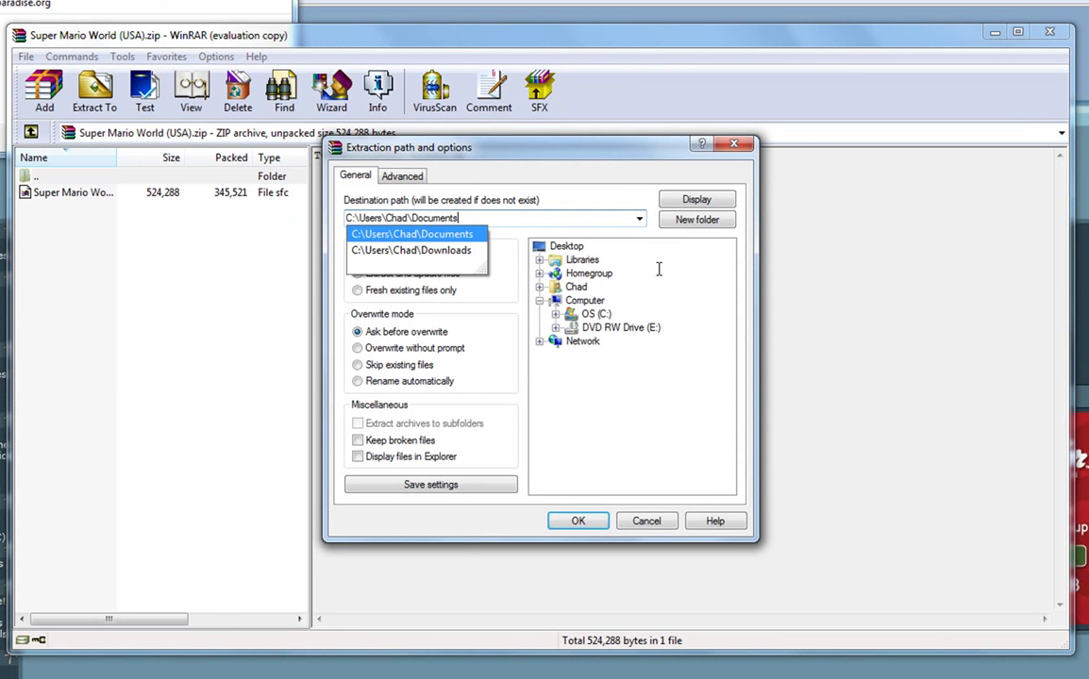
key("Return")
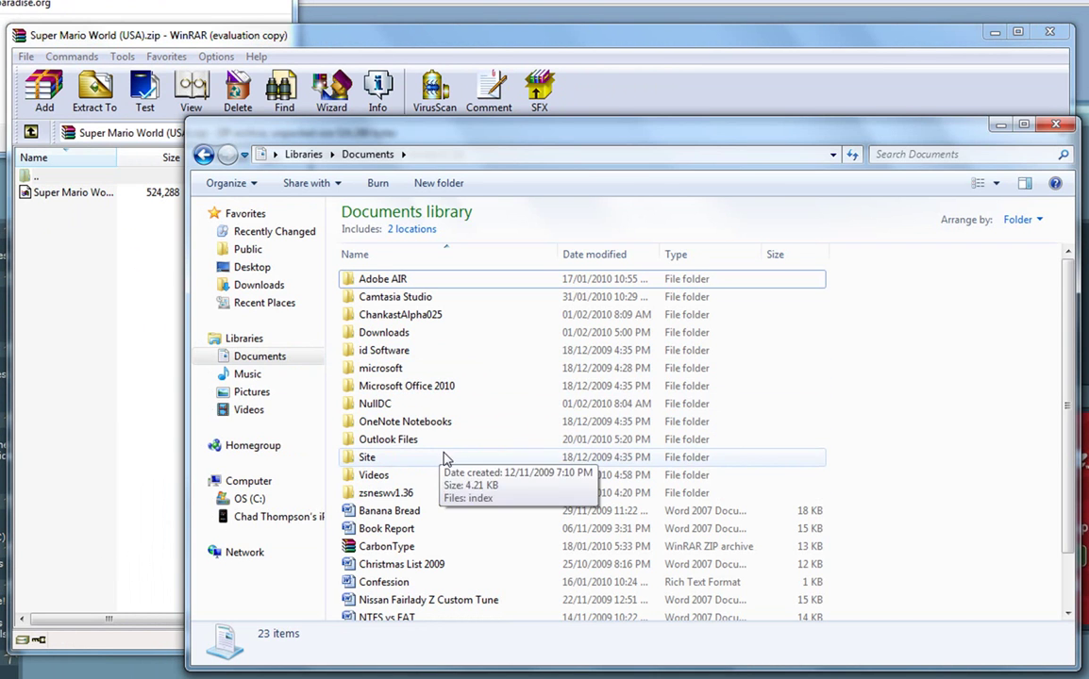
- Locate the extracted Super Mario World (USA).sfc file in the Documents library and return to the WinRAR window
scroll(446, 459, "down", 2)
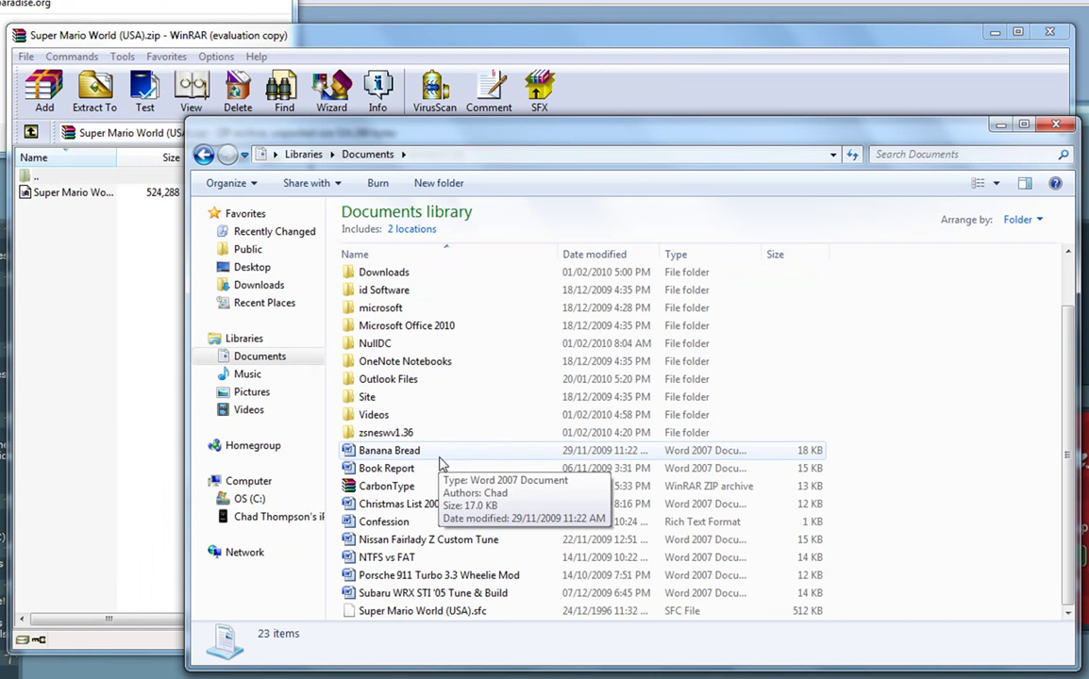
left_click(460, 612)
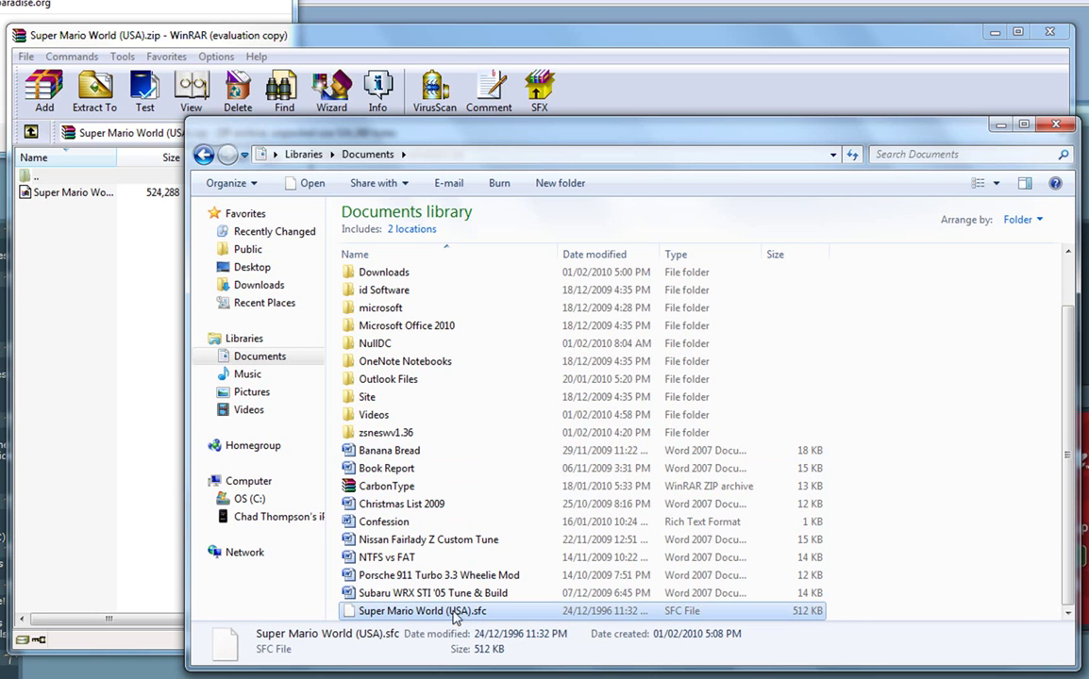
double_click(706, 37)
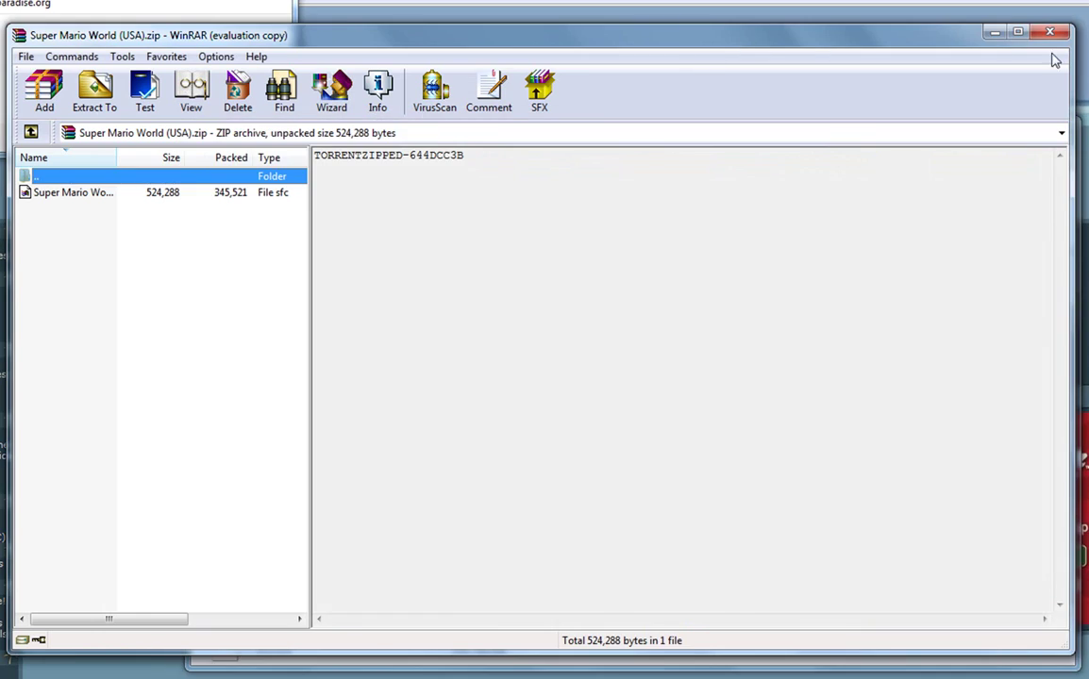
- Minimize the WinRAR and Documents windows, launch the ZSNESW application from the zsneswv1.36 folder, and clear that folder window away
left_click(1000, 38)
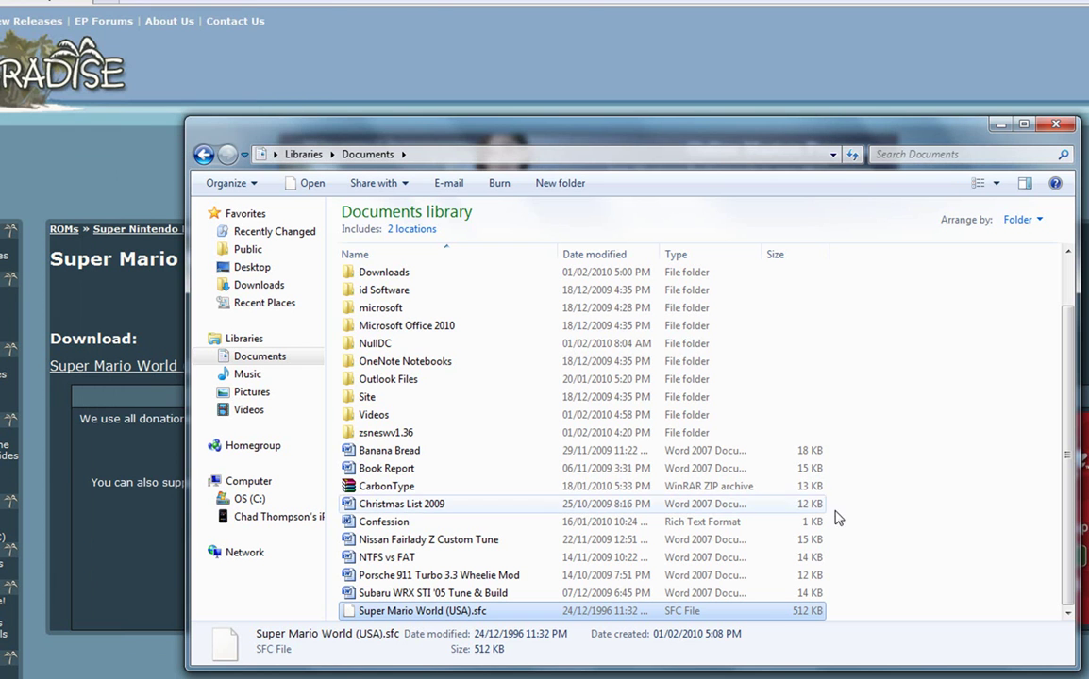
left_click(997, 126)
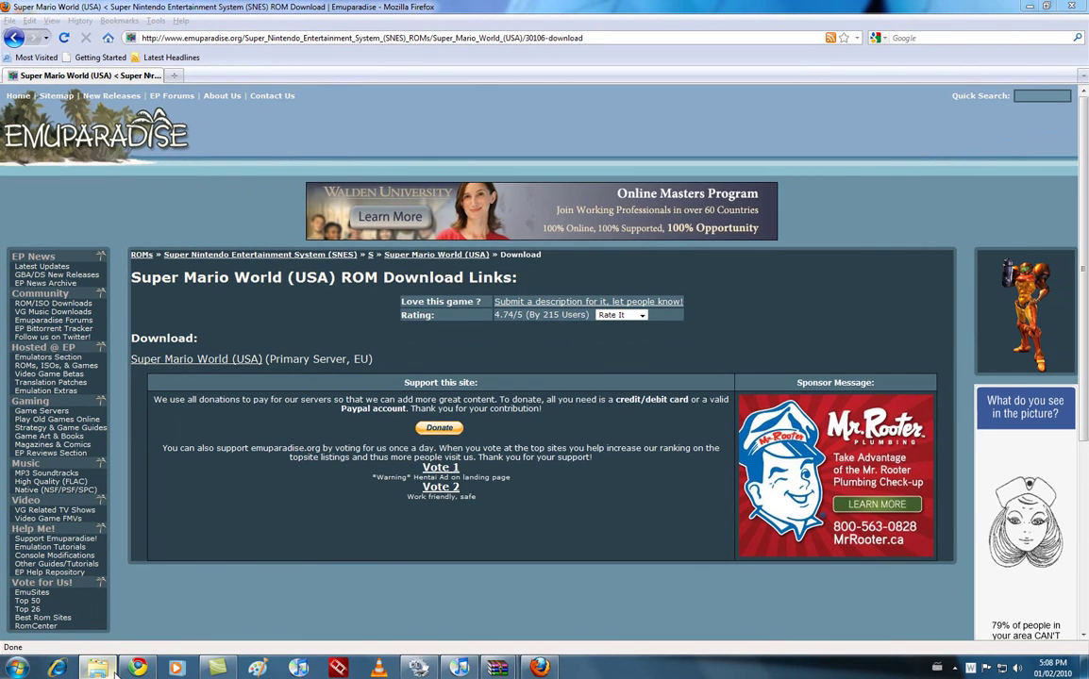
left_click(97, 668)
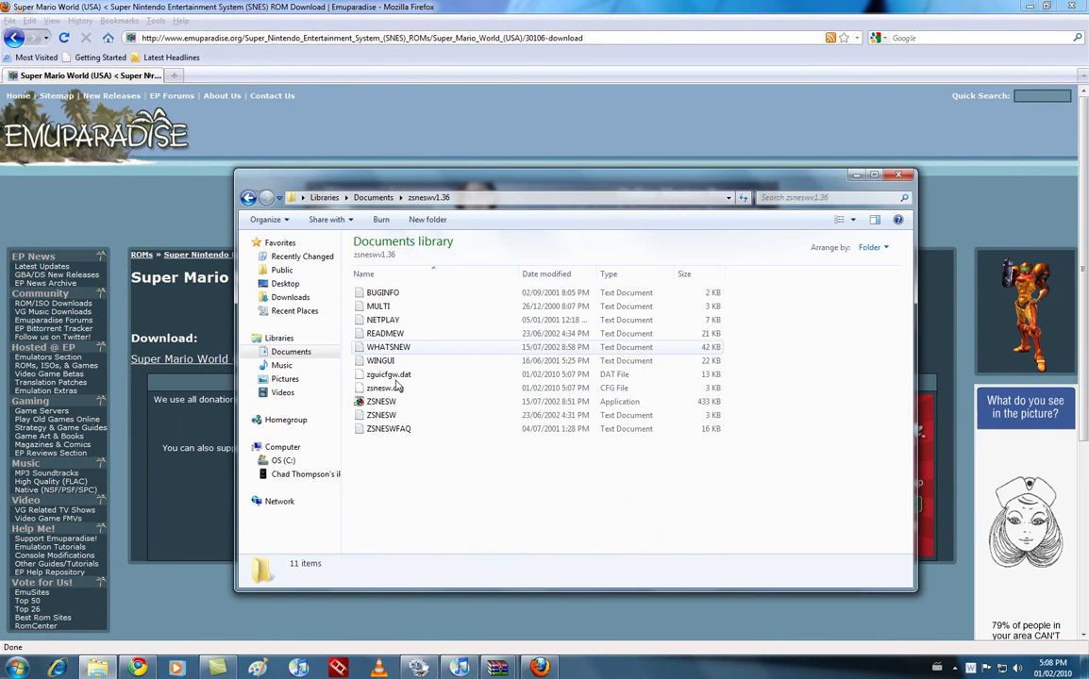
double_click(377, 402)
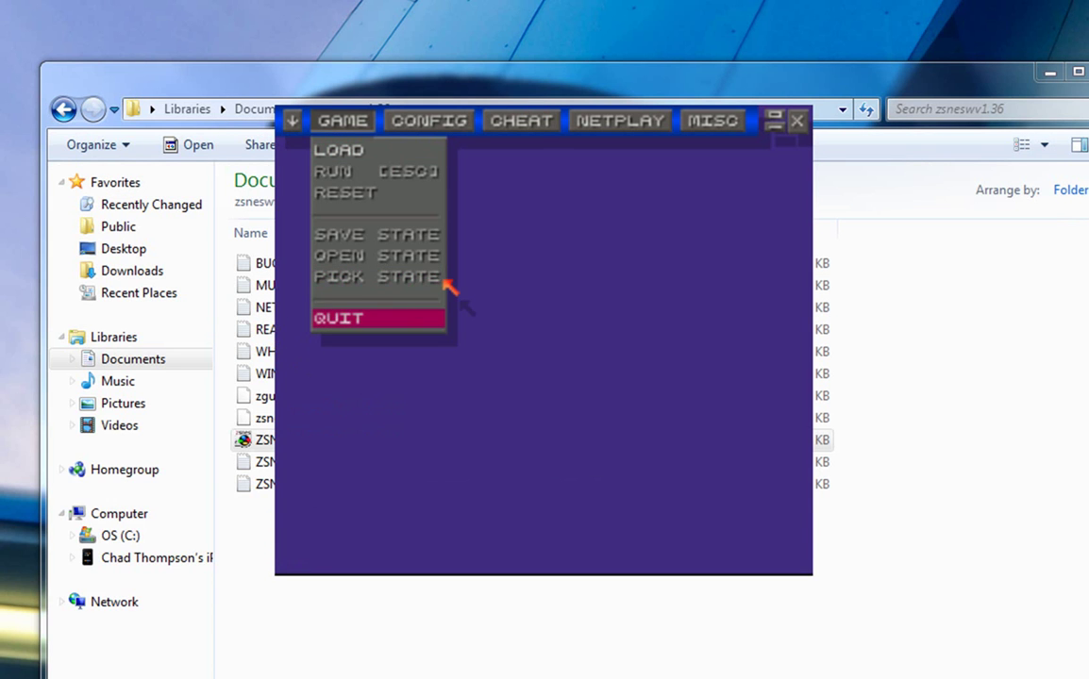
left_click(1049, 73)
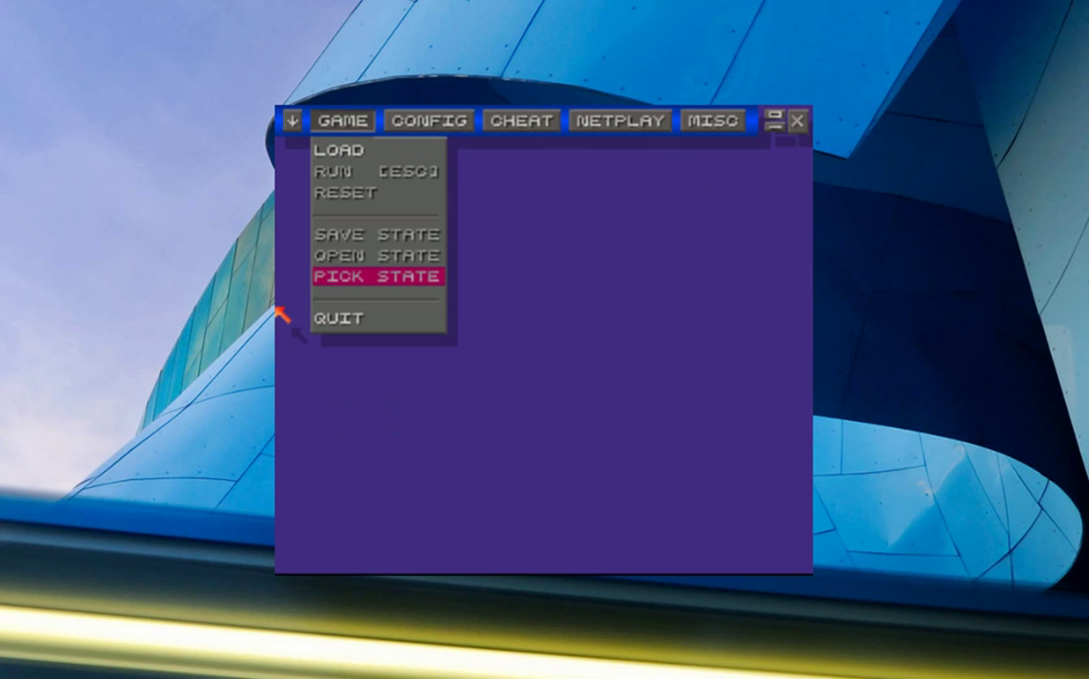
- Point the emulator's Load Game dialog to the user's Documents folder and load Super Mario World (USA).sfc
left_click(394, 150)
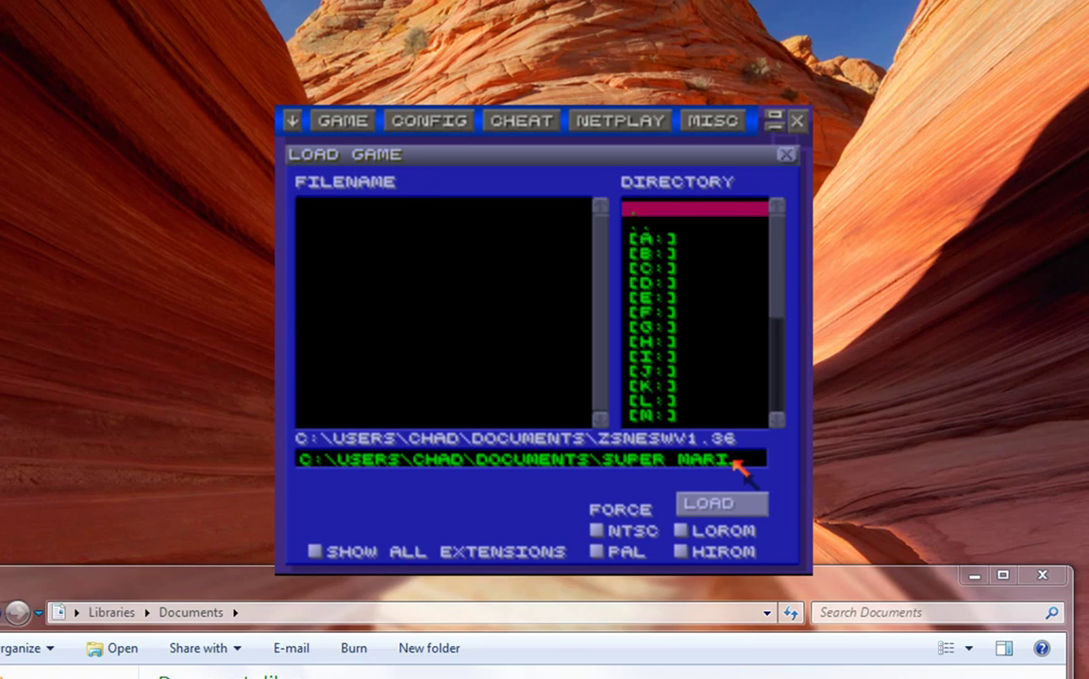
key("Return")
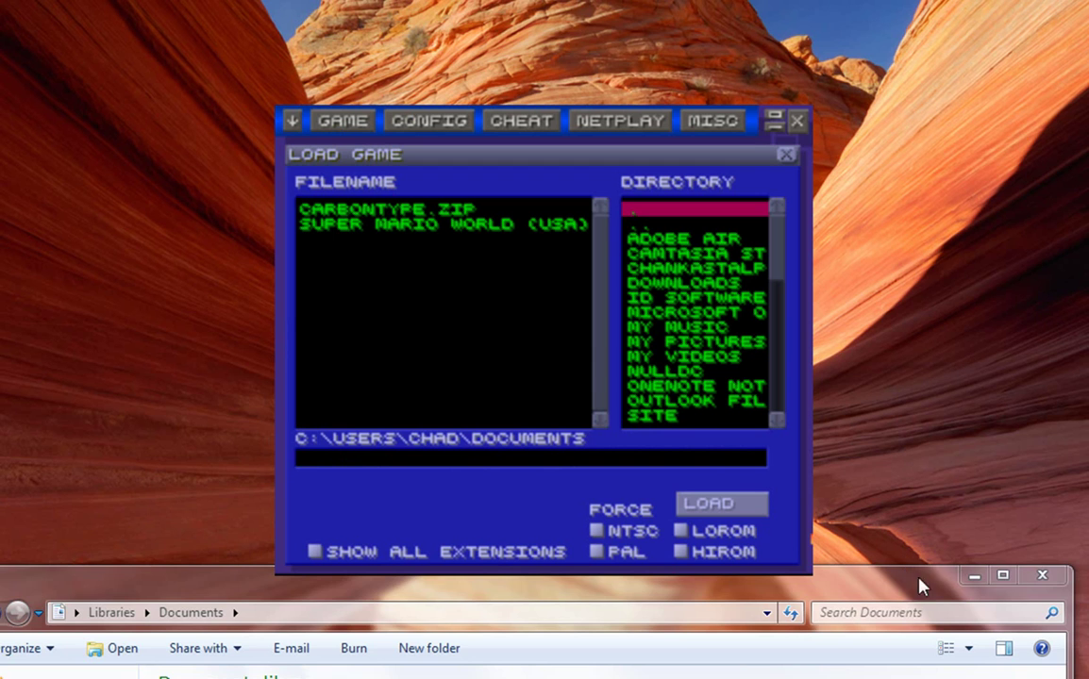
left_click(1042, 575)
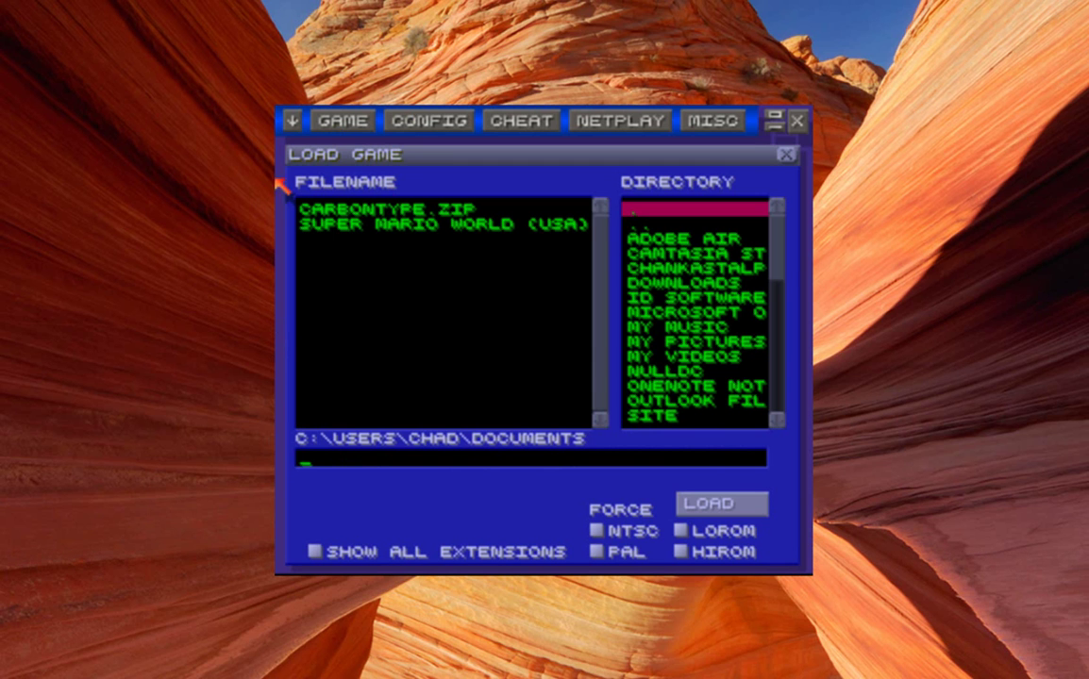
left_click(444, 222)
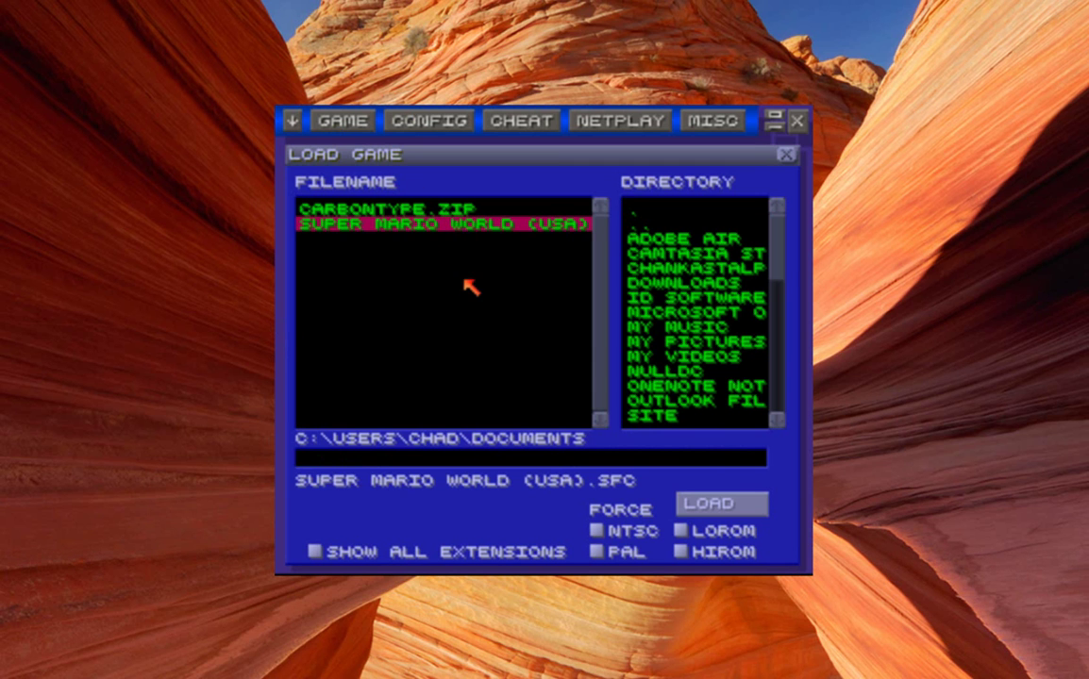
left_click(723, 504)
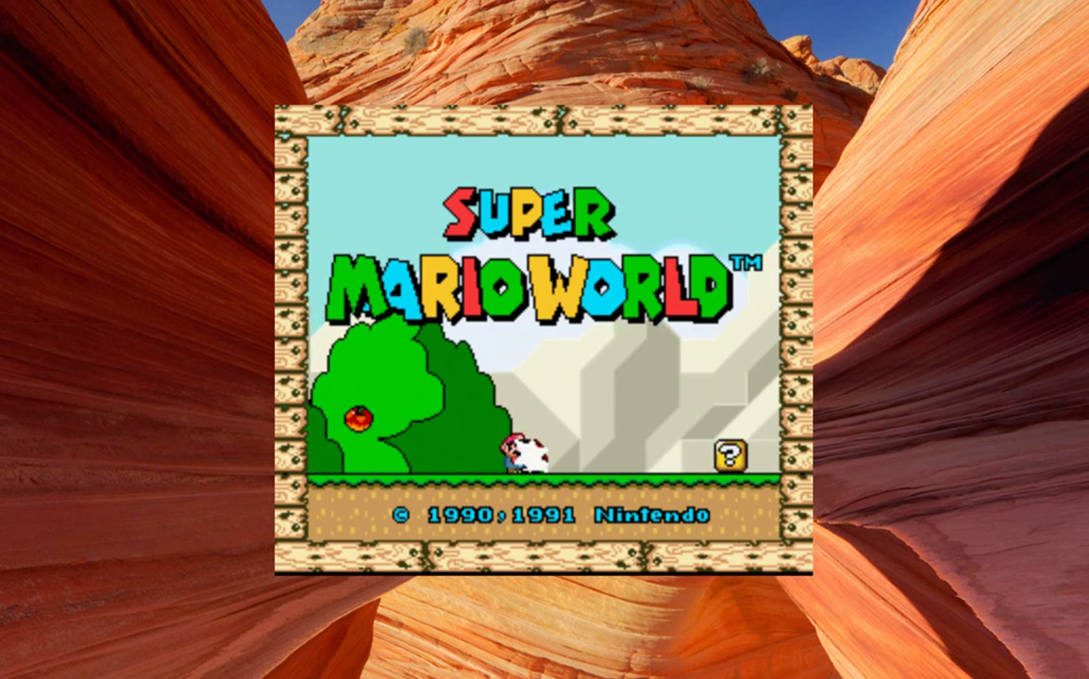
- Go from the game's title screen to the save slots and start a 1 player game in Mario A
key("Return")
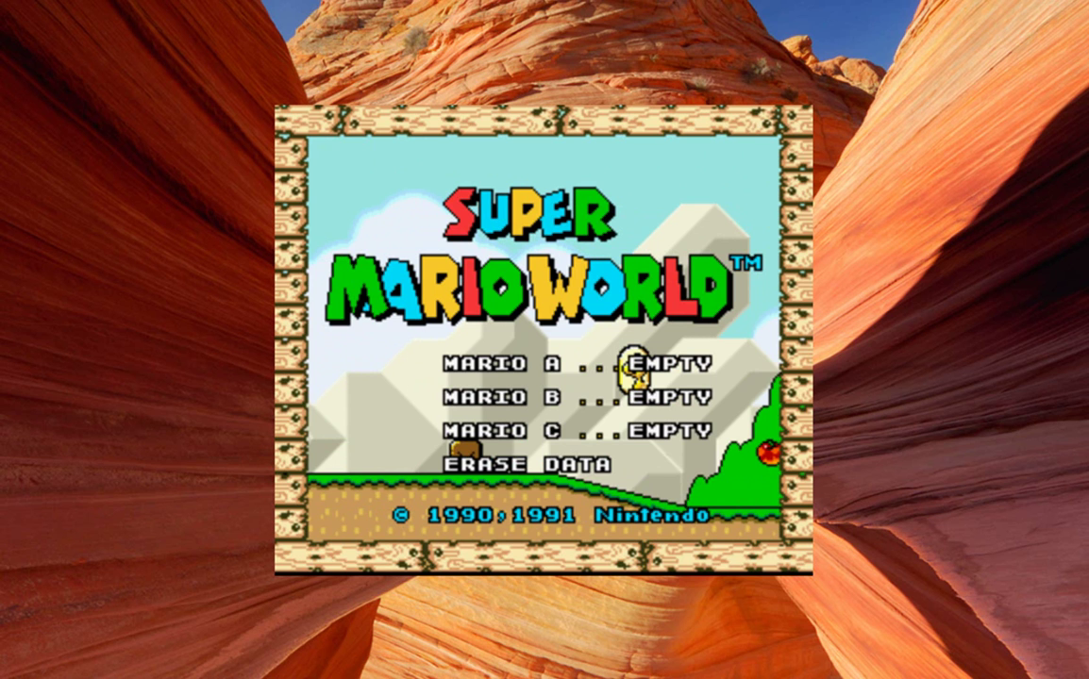
key("Down")
key("Down")
key("Up")
key("Up")
key("Return")
key("Return")
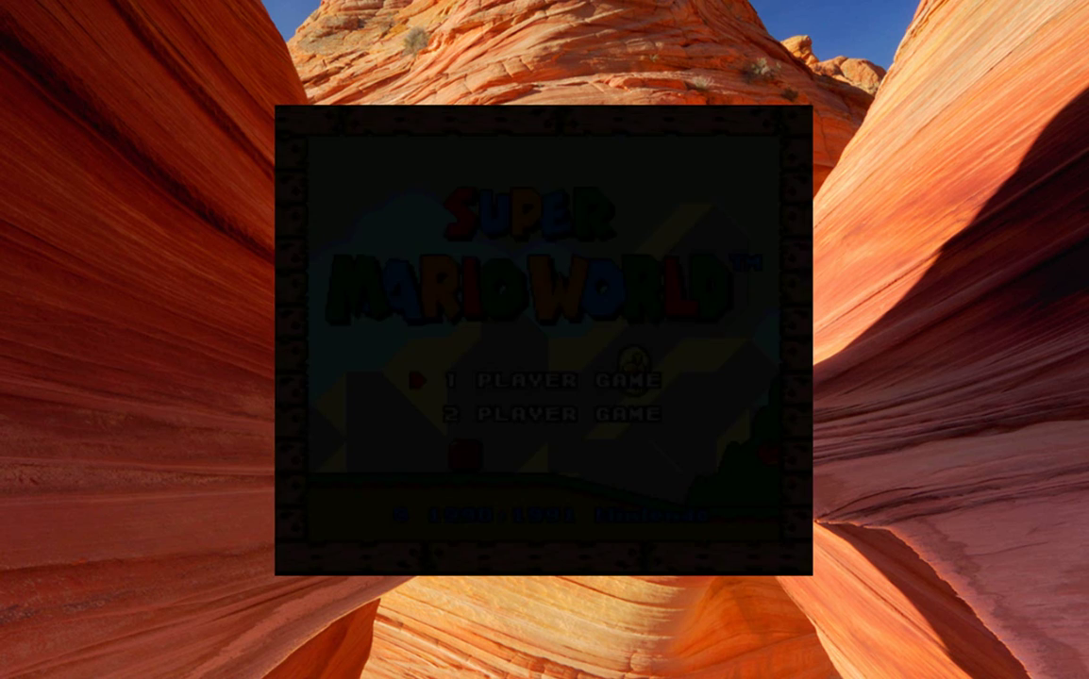